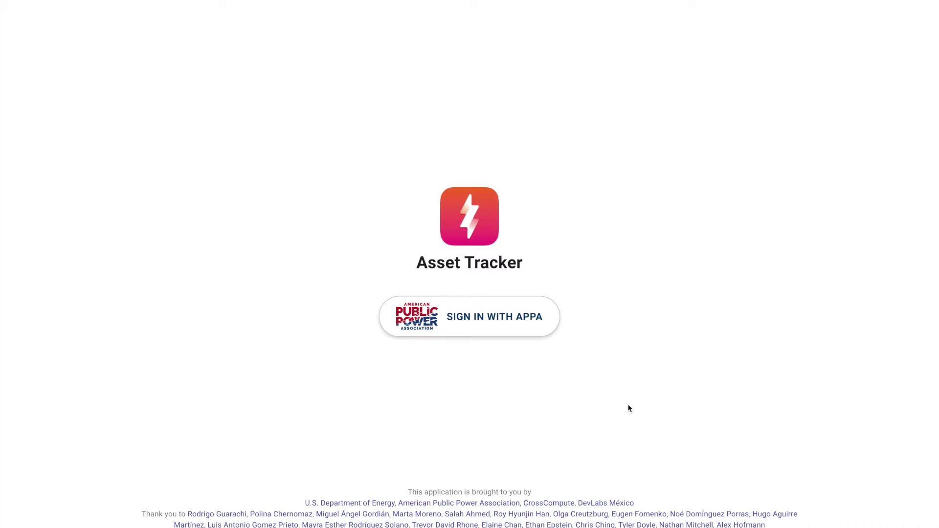
- Choose to sign in with an APPA account from the Asset Tracker welcome page
click(491, 326)
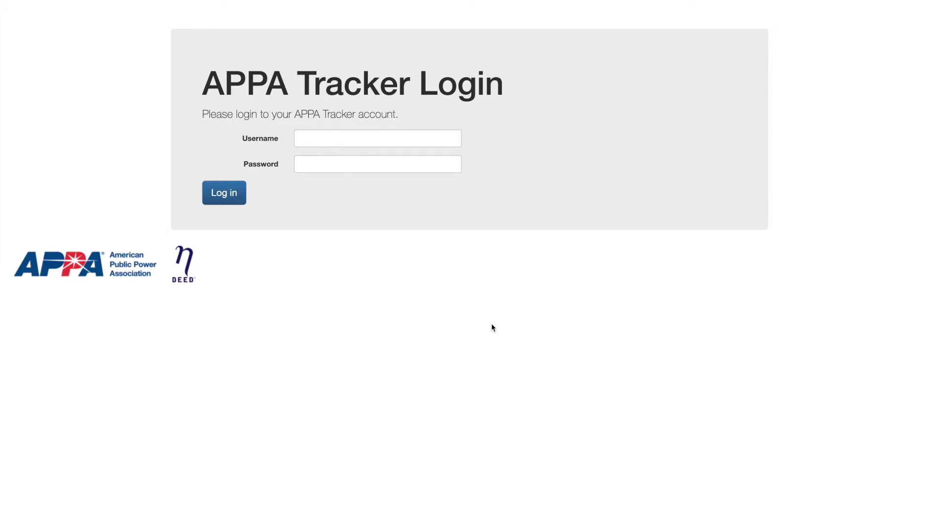
- Log in to APPA Tracker with the account username and the pasted password
click(395, 137)
text(pochern)
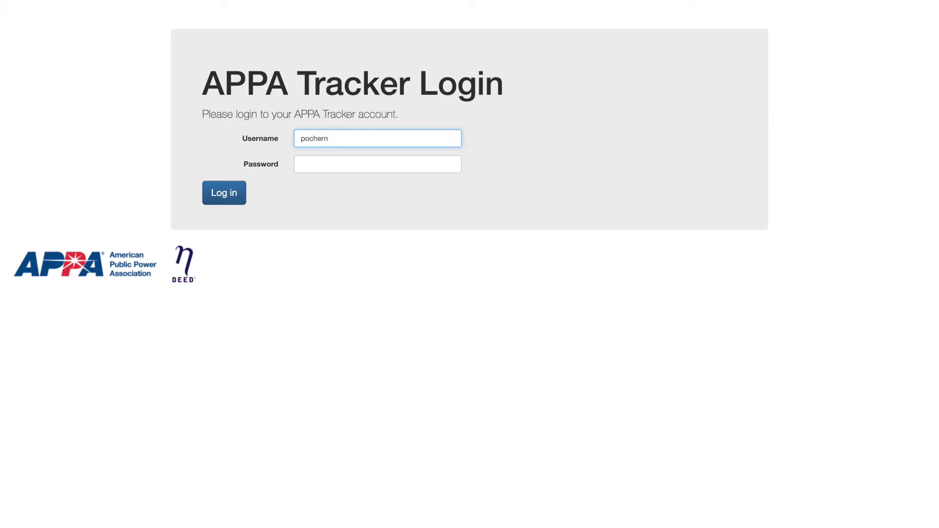
key(Tab)
key(ctrl+v)
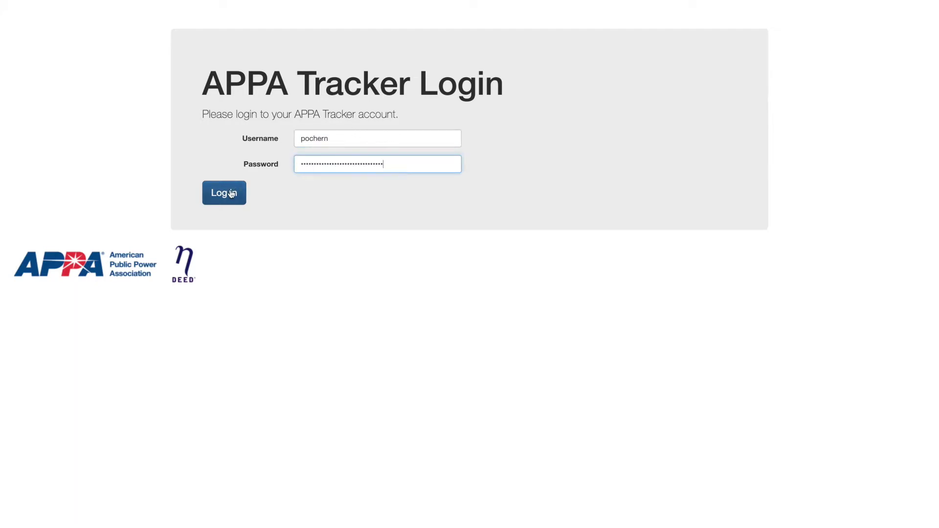
click(222, 204)
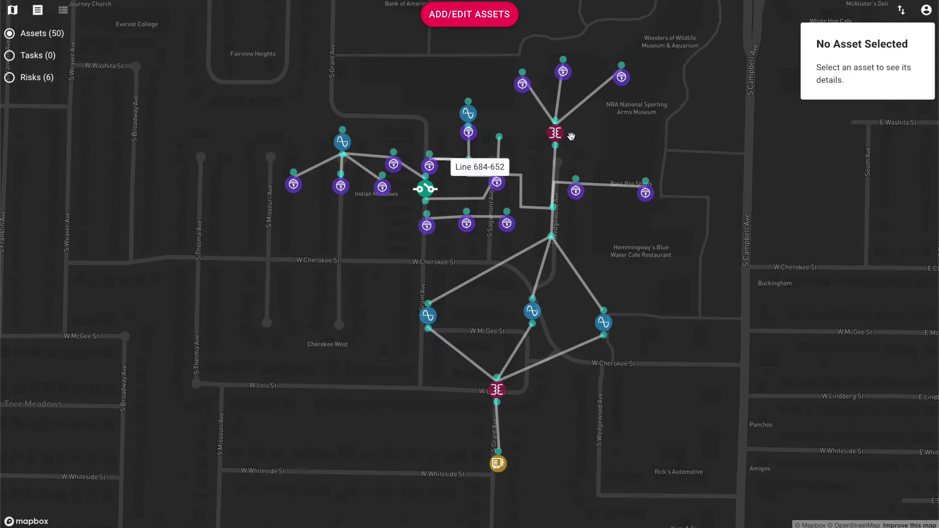
- Sign out of Asset Tracker from the user menu, then sign back in with APPA
click(927, 15)
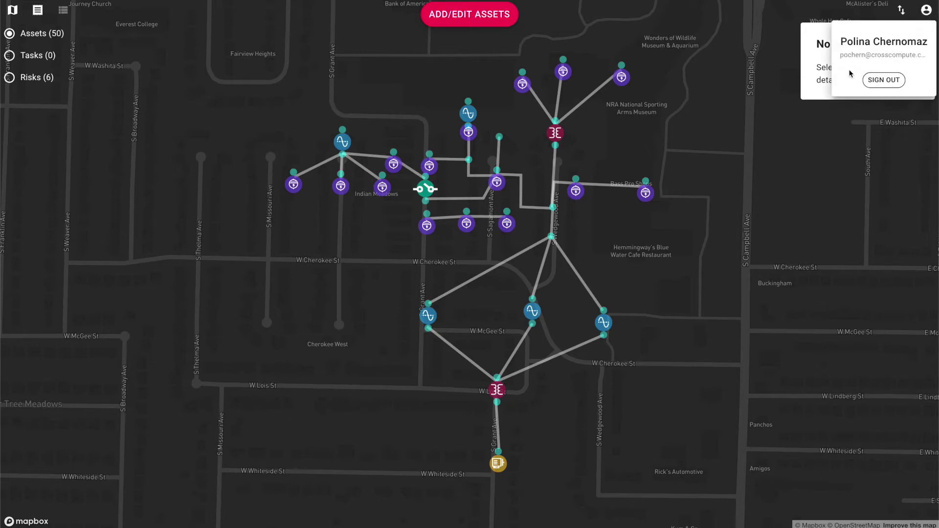
click(886, 87)
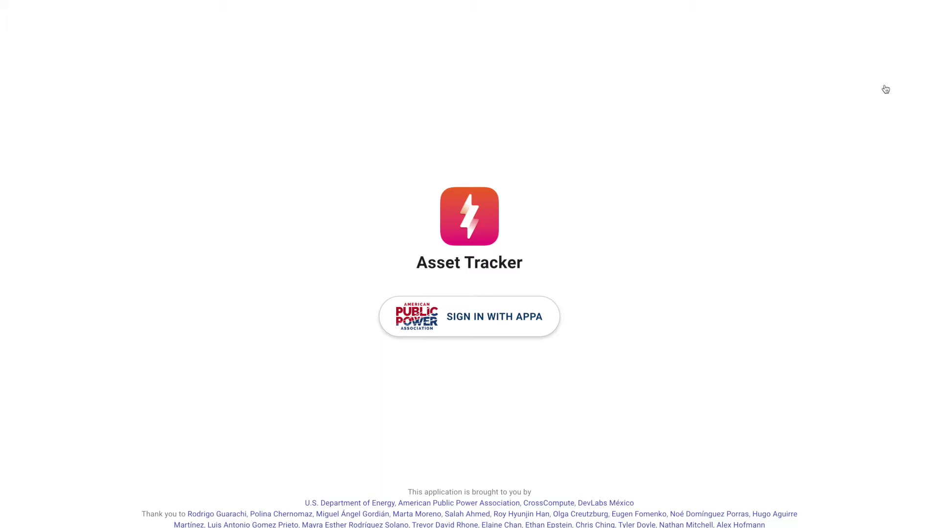
click(480, 315)
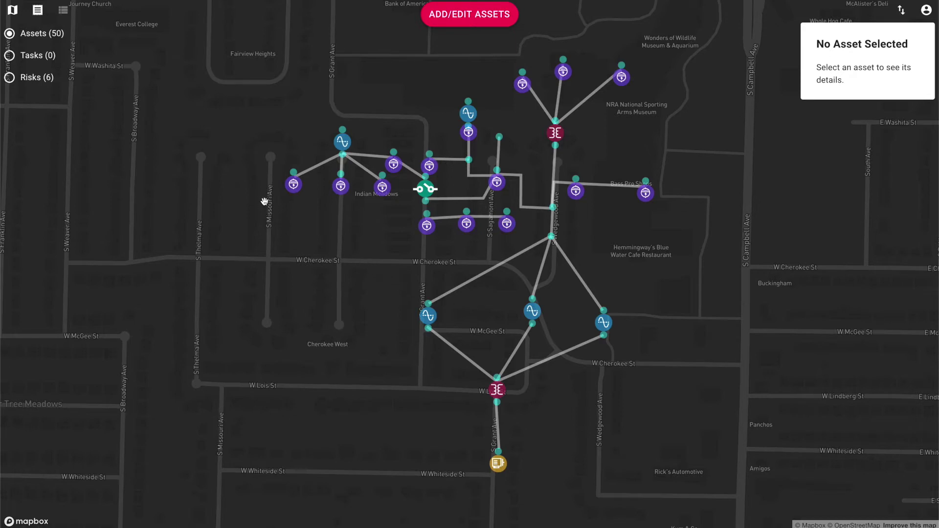
- Filter the assets table by 'switch', select Switch 671-692, and zoom the map in on it
click(63, 19)
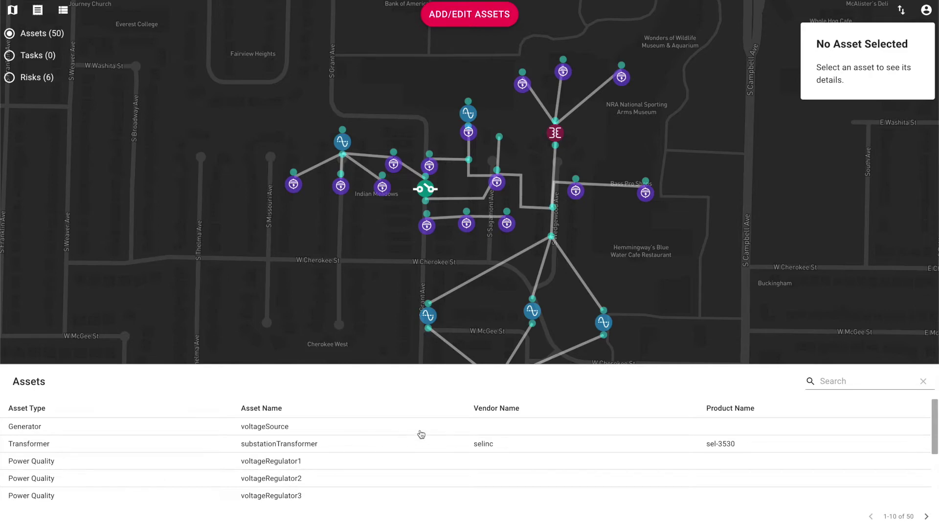
click(843, 383)
text(sw)
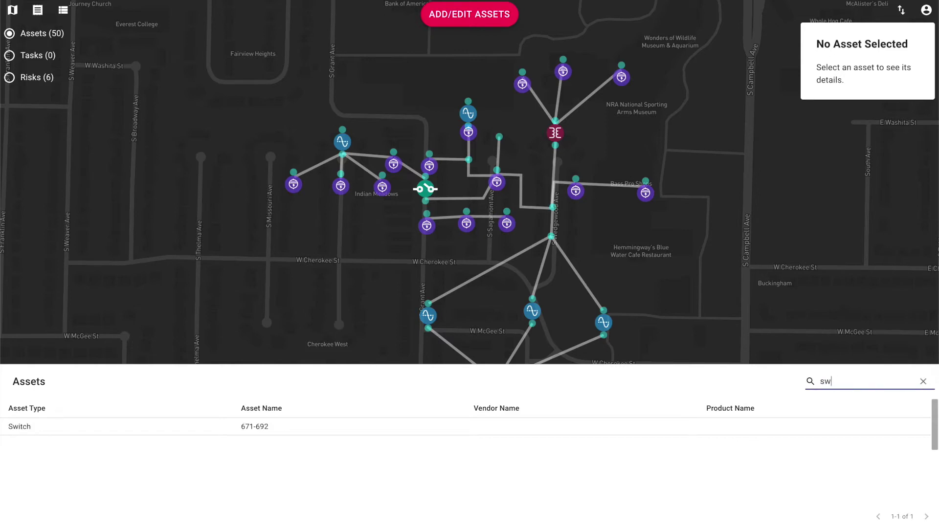
text(itch)
click(231, 428)
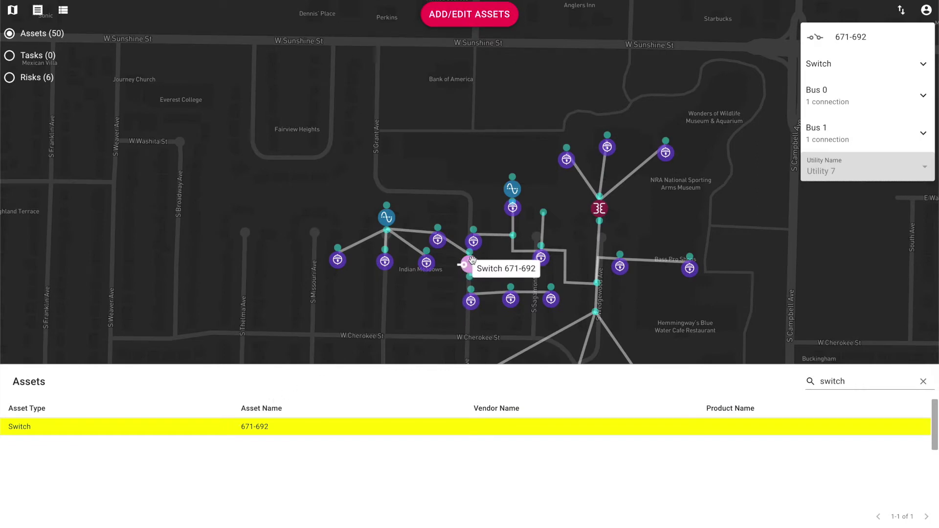
scroll(472, 259, up, 5)
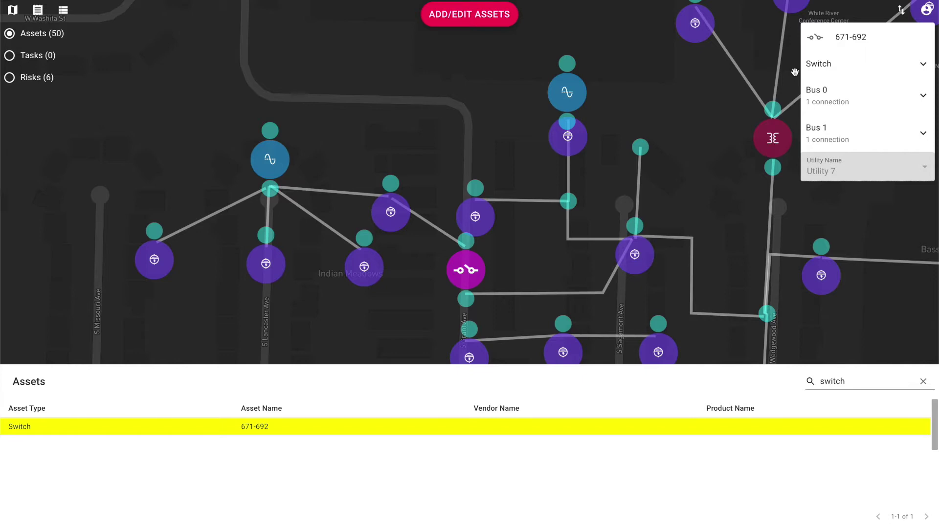
- Hide the table, expand and collapse the Switch and Bus 0 sections, then select meter load_671
click(63, 18)
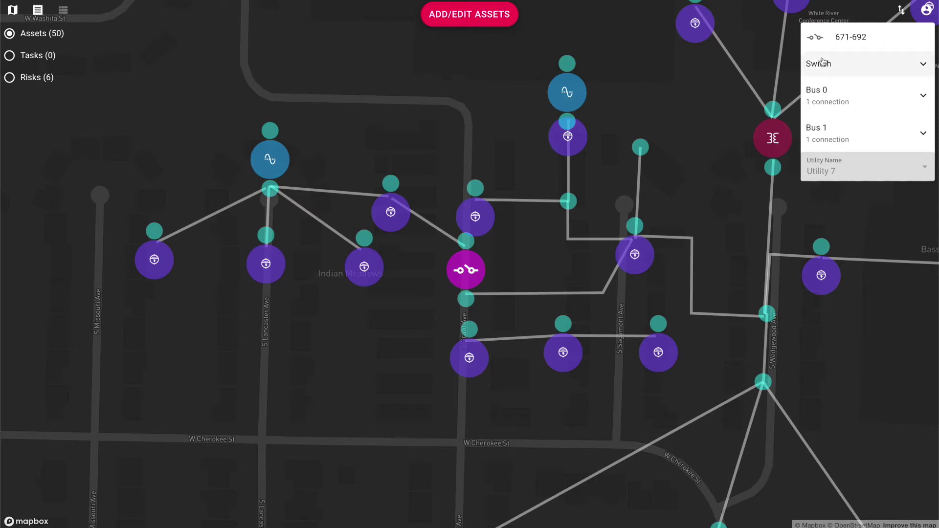
click(838, 71)
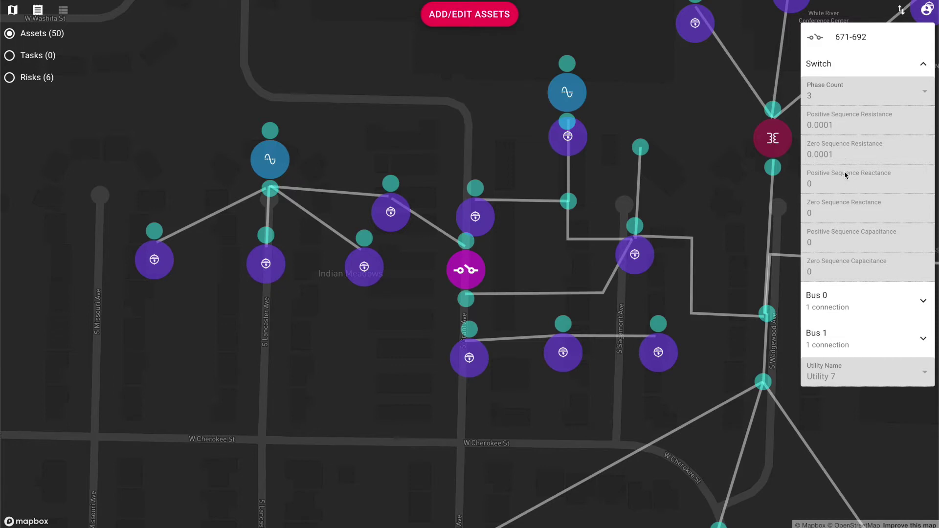
click(876, 64)
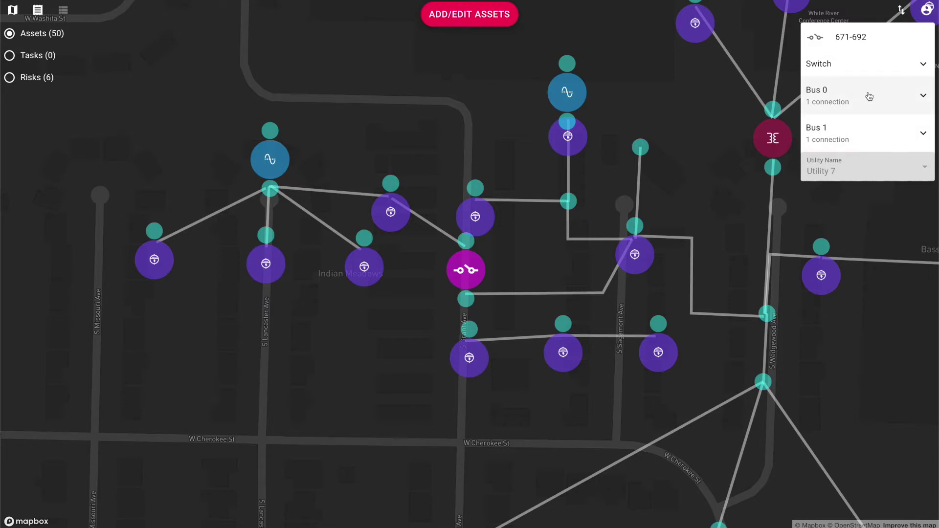
click(869, 96)
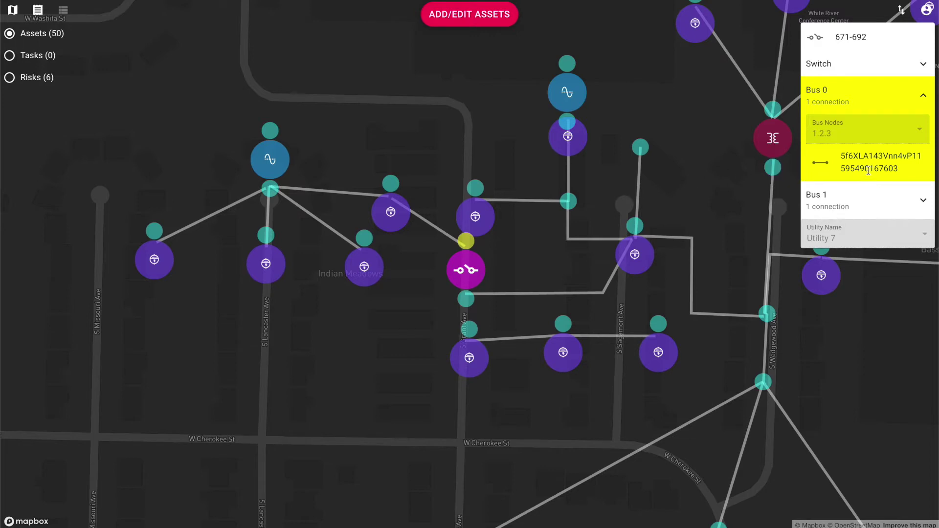
click(870, 93)
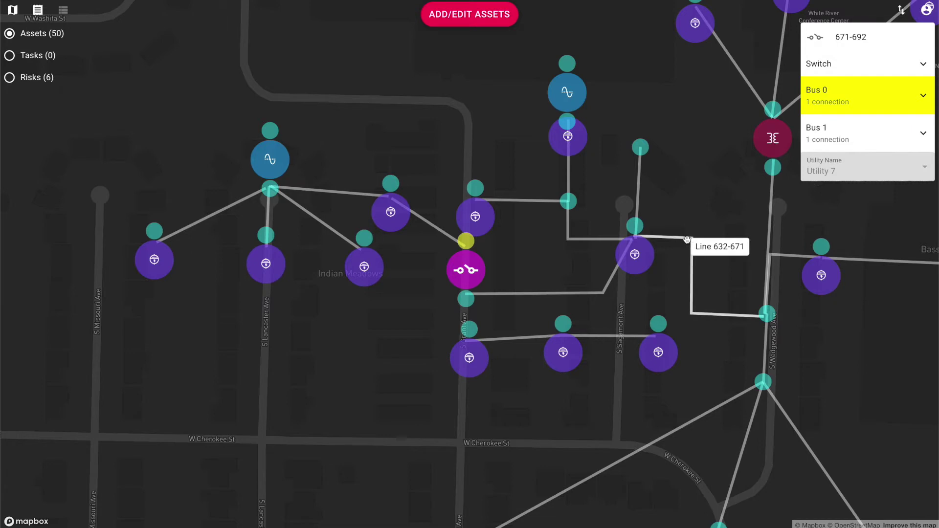
click(635, 259)
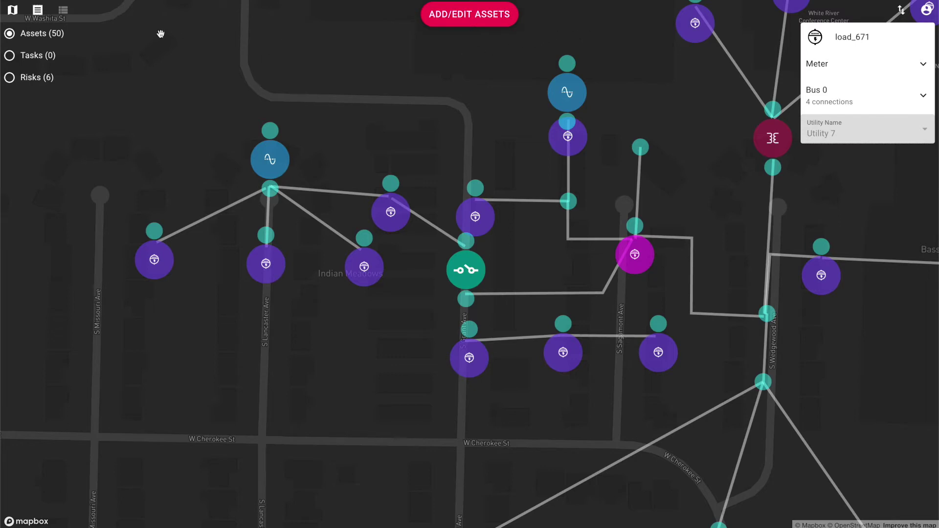
- Filter the assets by 'meter', select meter 634_3, and show its tasks, which are empty
click(63, 17)
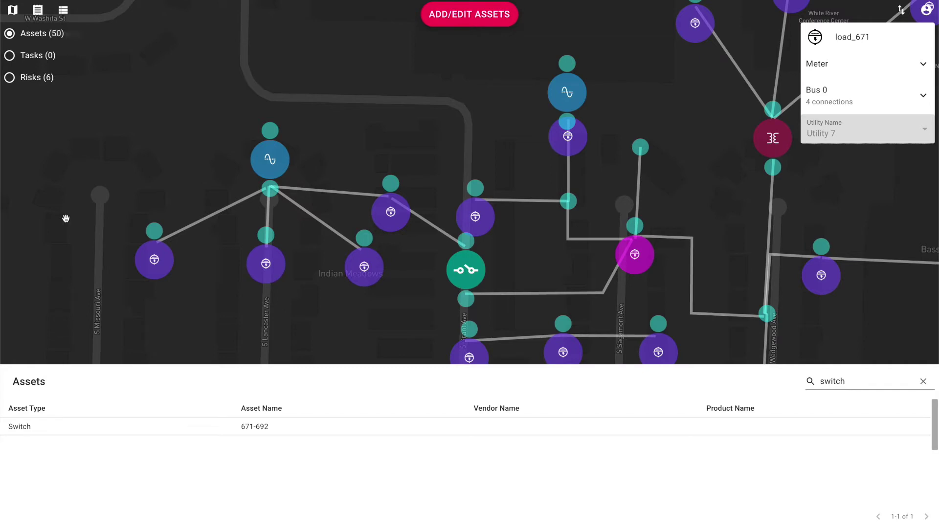
click(923, 381)
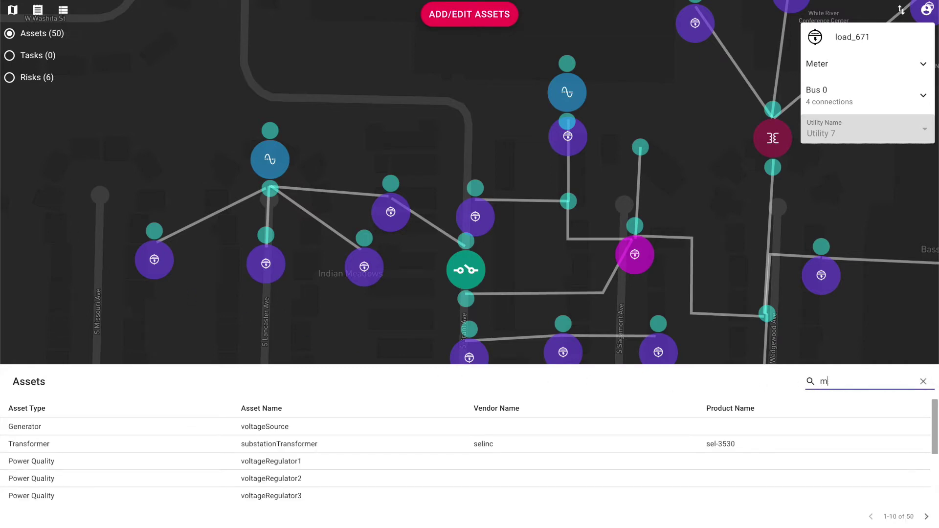
text(meter)
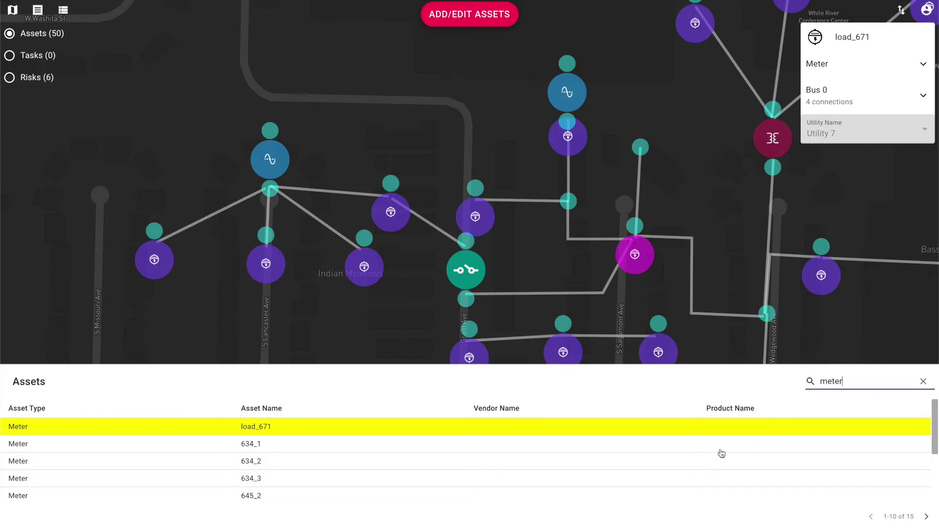
scroll(483, 454, down, 5)
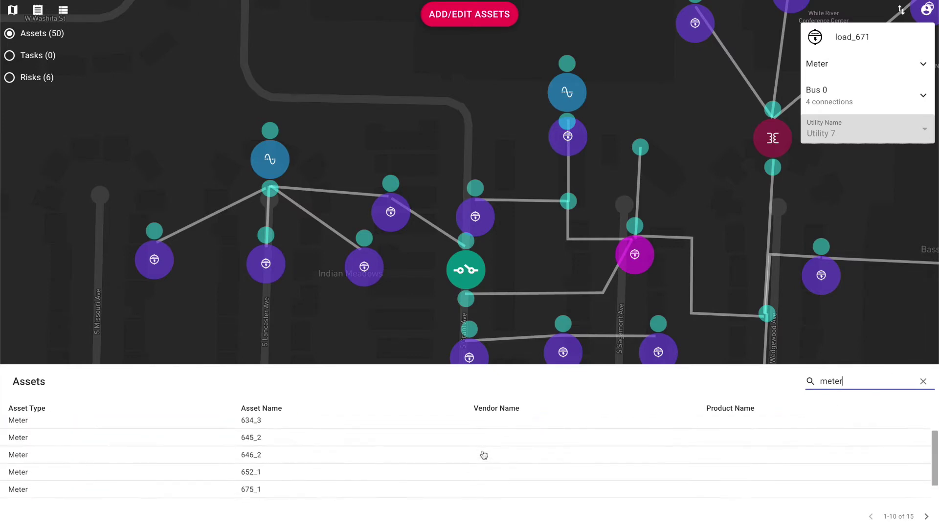
scroll(484, 455, up, 5)
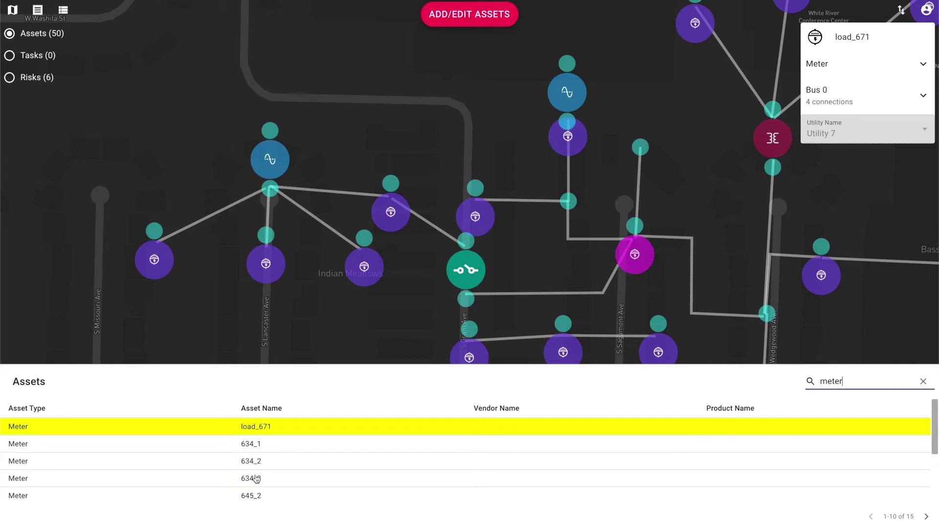
click(220, 483)
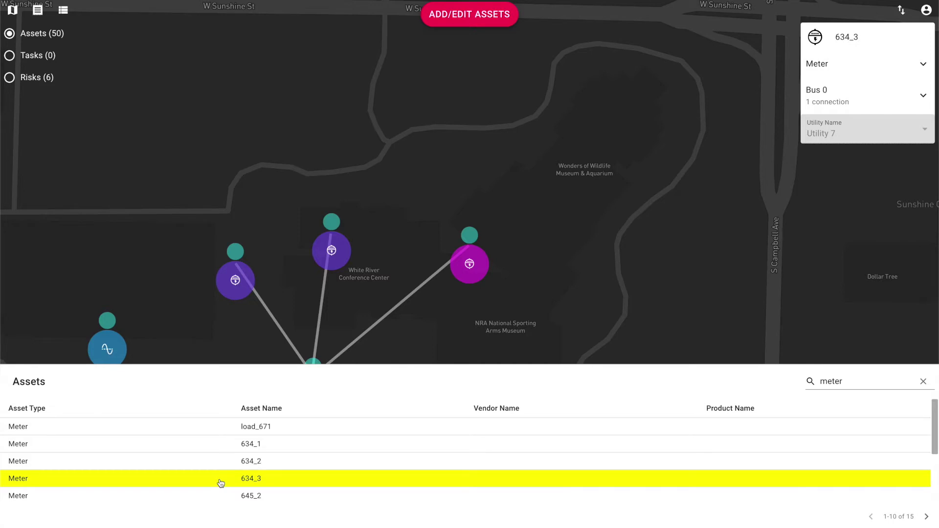
click(63, 15)
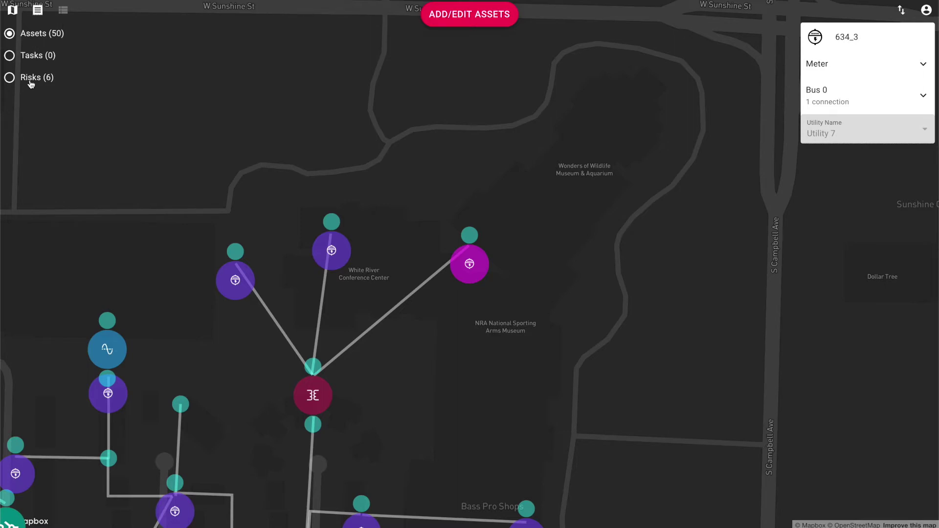
click(28, 56)
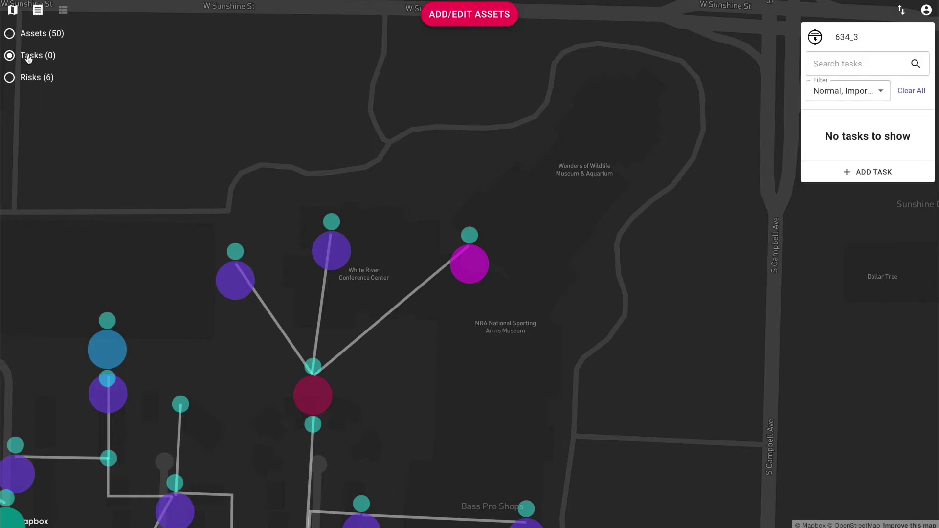
- Zoom out and pan the map until the whole 50-asset network is in view
scroll(170, 130, down, 1)
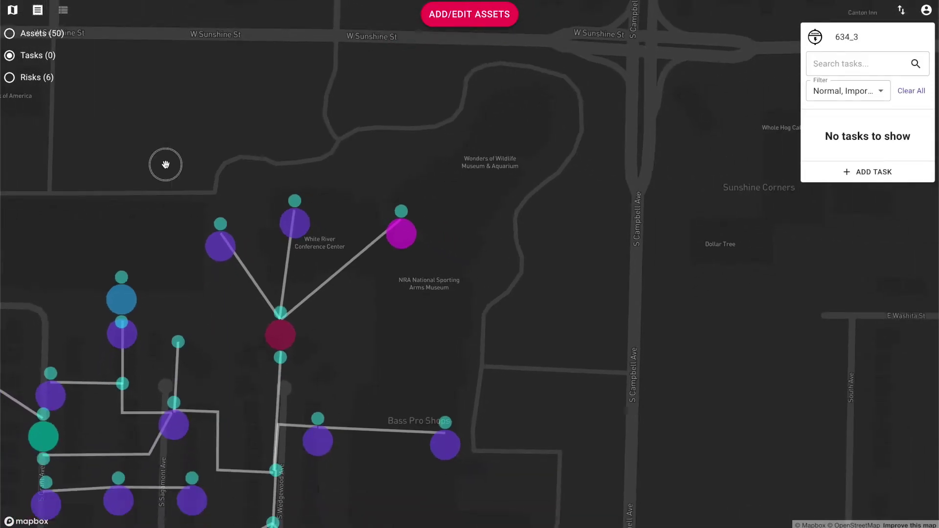
drag(164, 161, 329, 7)
scroll(245, 175, down, 1)
drag(245, 175, 315, 157)
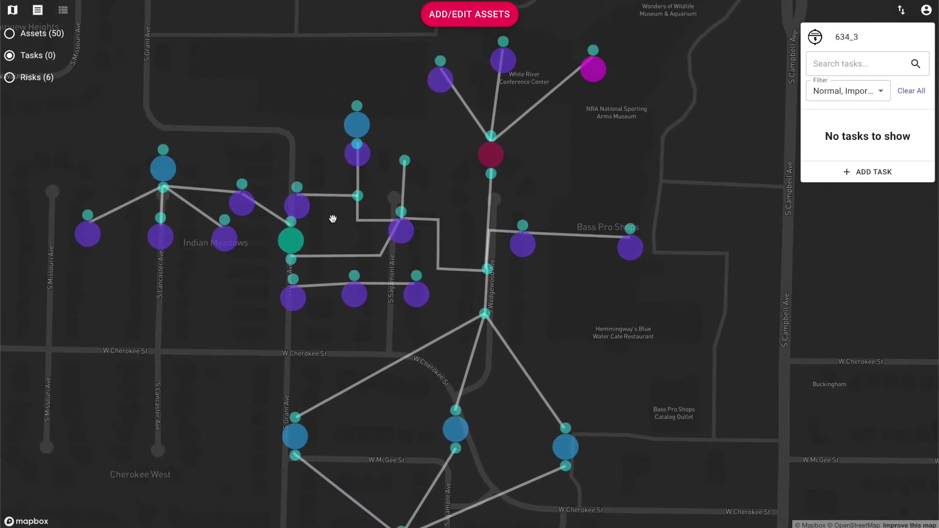
scroll(332, 215, down, 2)
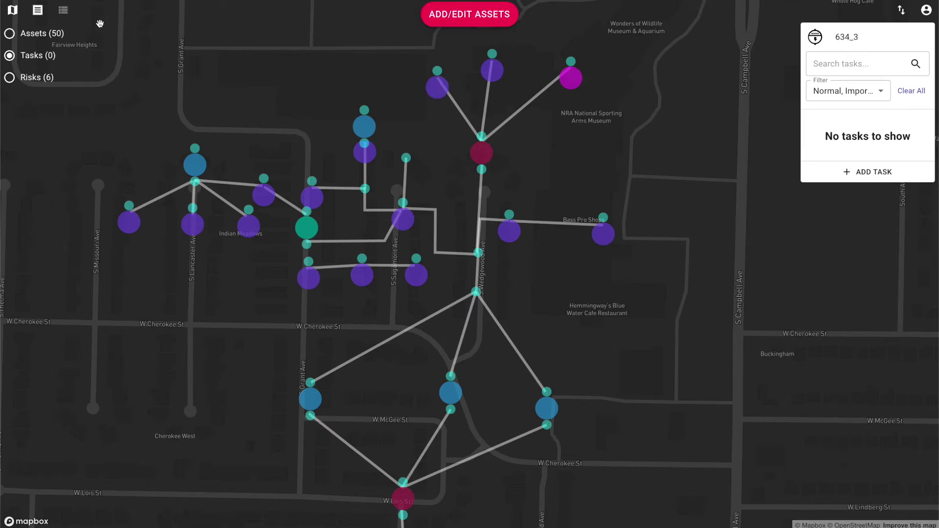
click(13, 20)
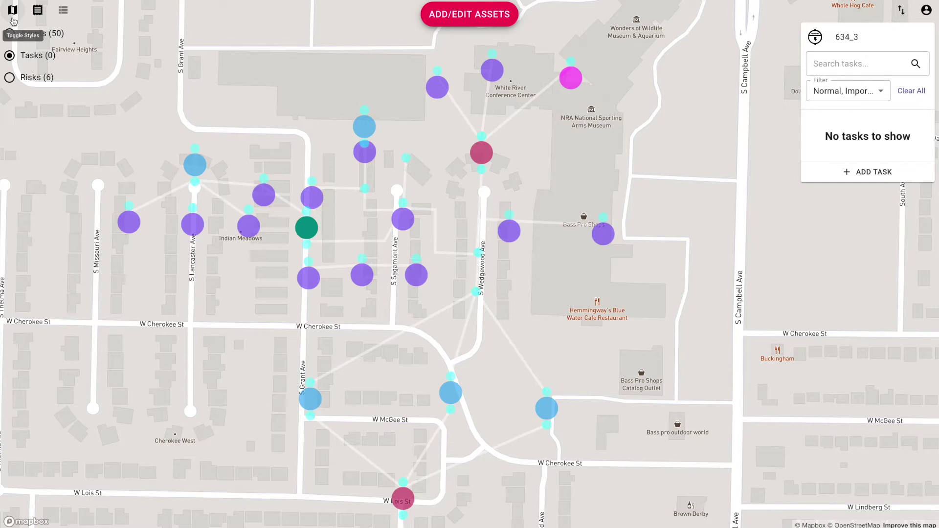
click(12, 20)
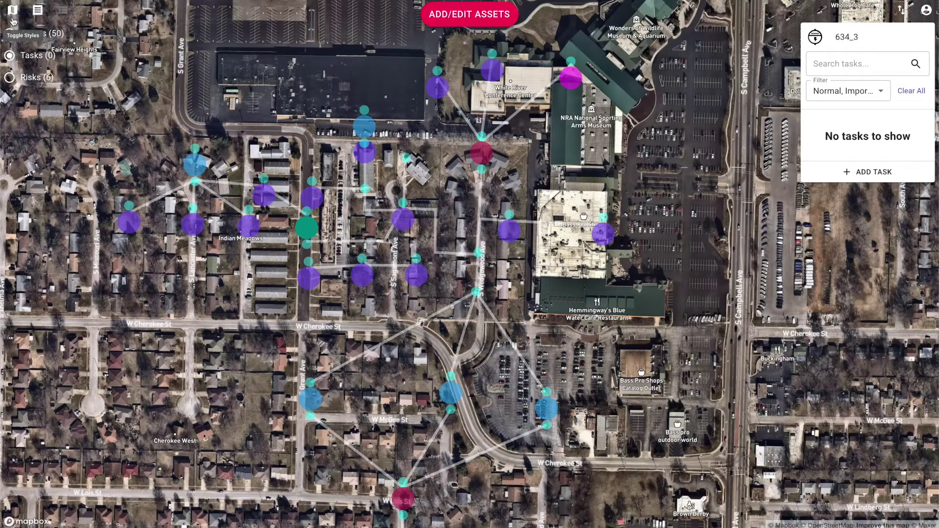
click(12, 20)
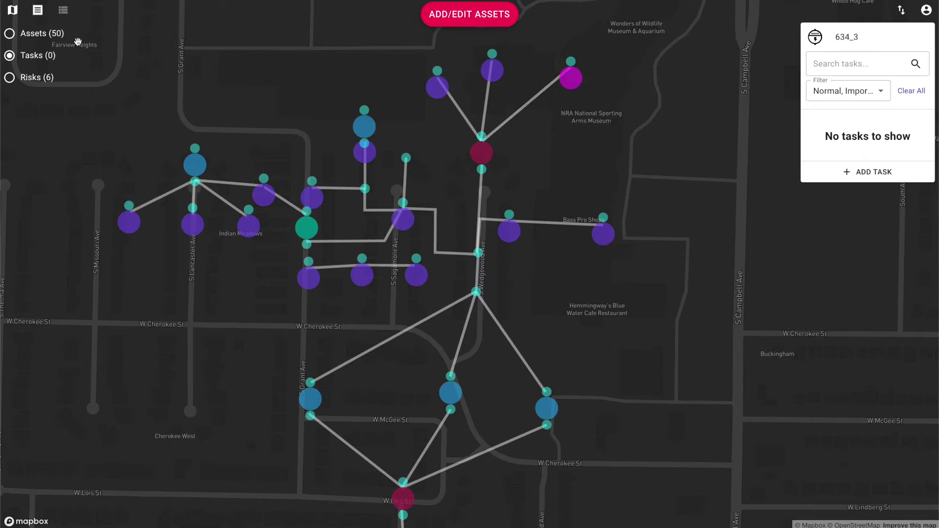
- Show assets on the map, select cap2, and expand its Bus 0 and Bus 1 sections
click(44, 38)
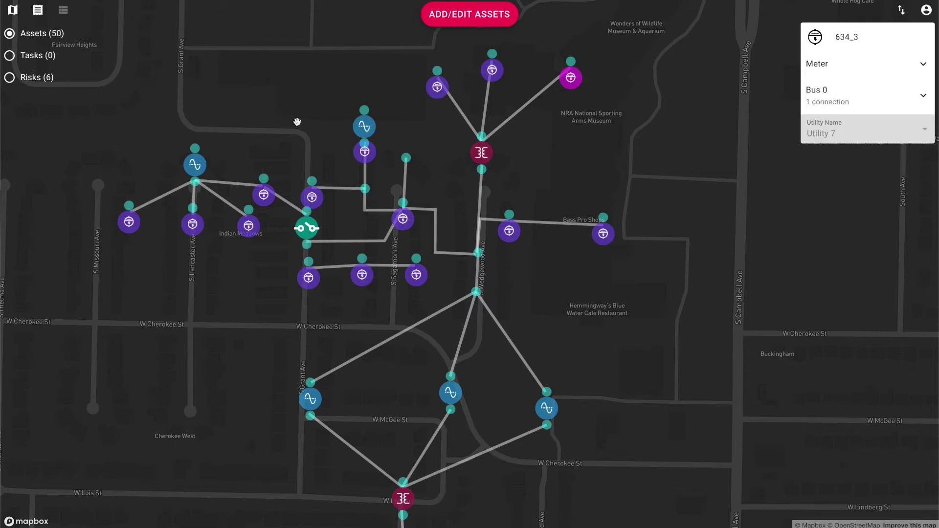
click(361, 127)
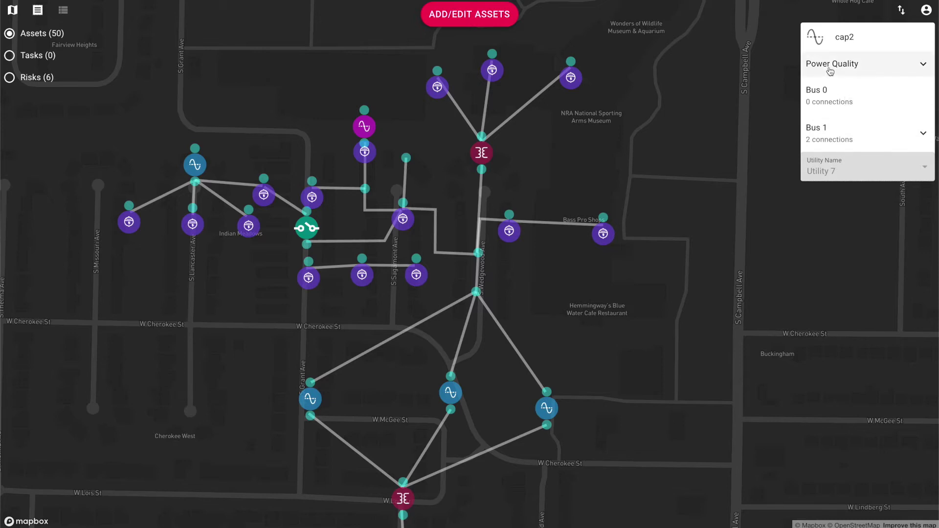
click(862, 94)
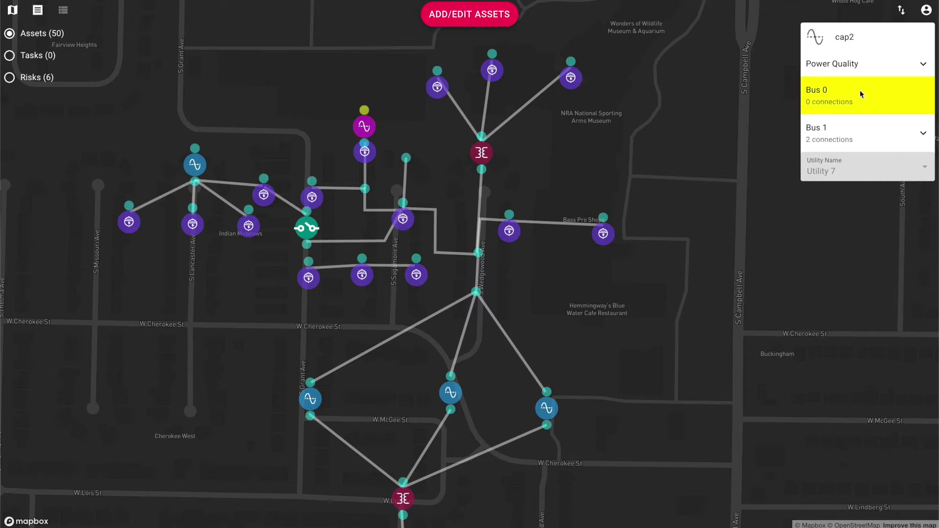
click(856, 131)
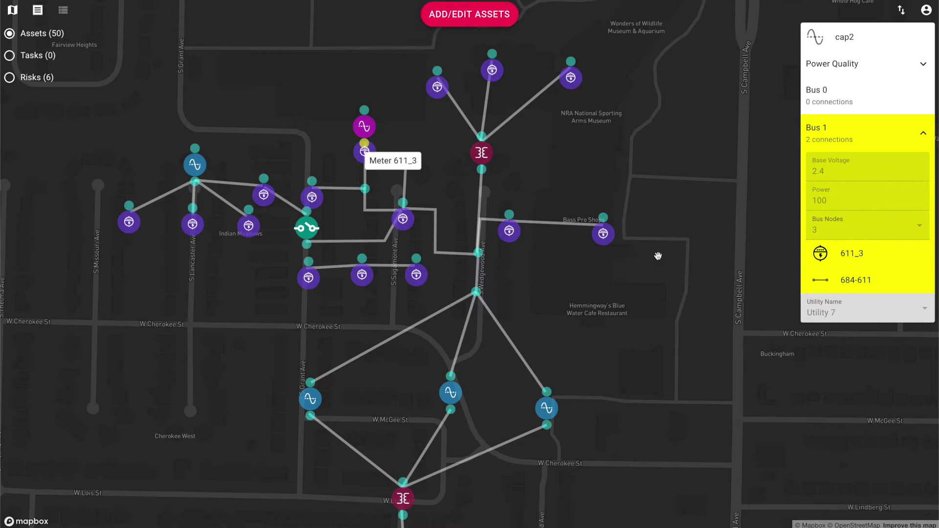
- Open line 684-611 from Bus 1's node list to view its details
scroll(359, 173, up, 3)
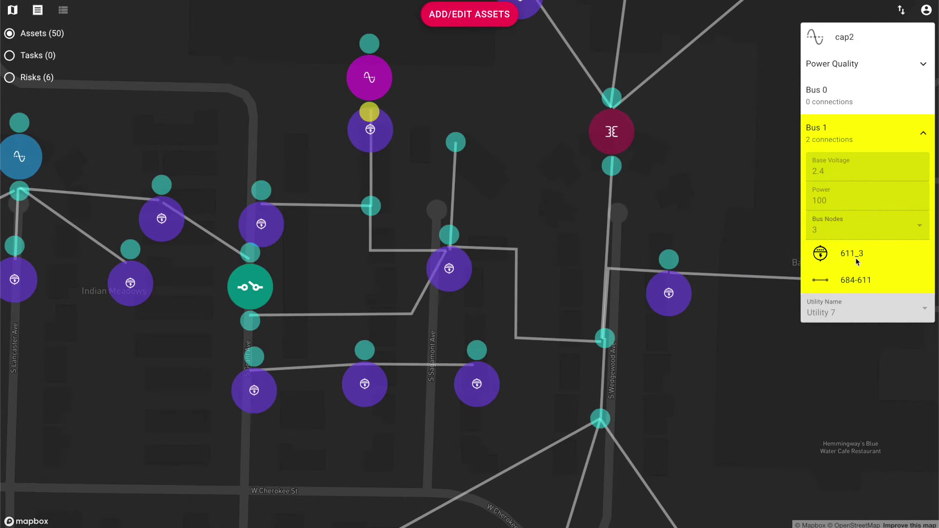
mouse_move(853, 255)
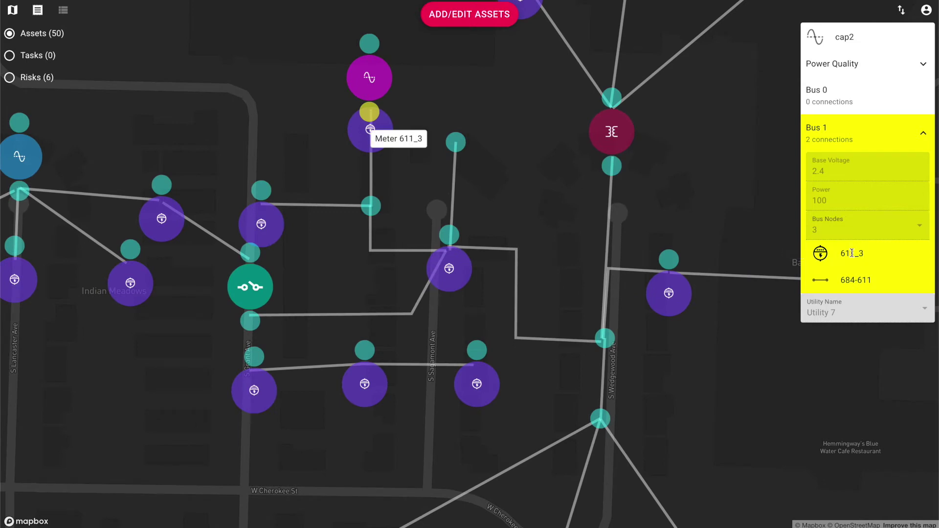
click(847, 280)
mouse_move(847, 280)
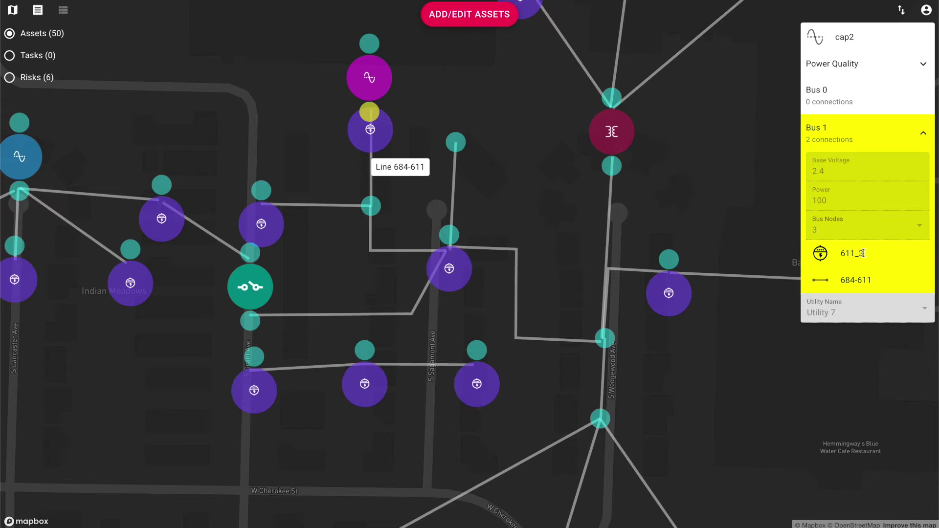
click(854, 280)
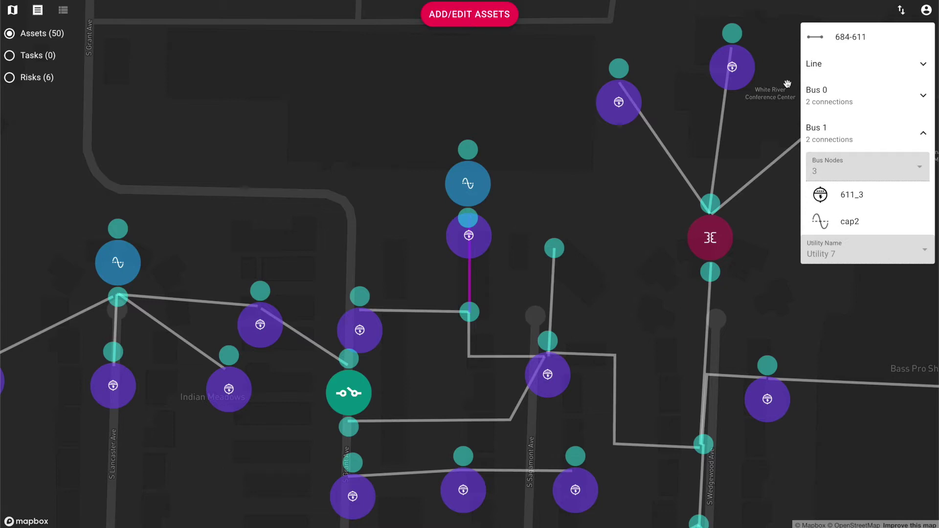
scroll(550, 85, down, 1)
scroll(550, 85, down, 5)
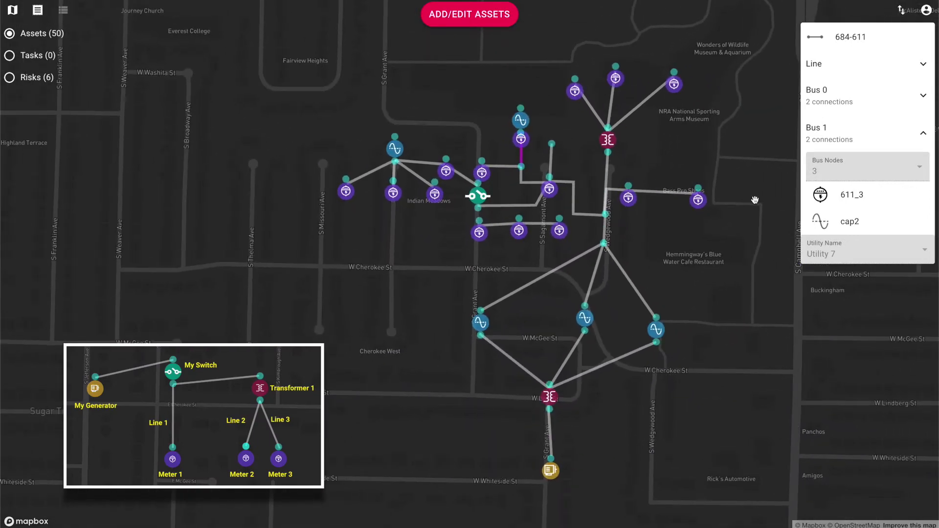
- Pan to the empty eastern streets, zoom in, and enter Add/Edit Assets mode
drag(754, 200, 514, 199)
drag(694, 251, 136, 216)
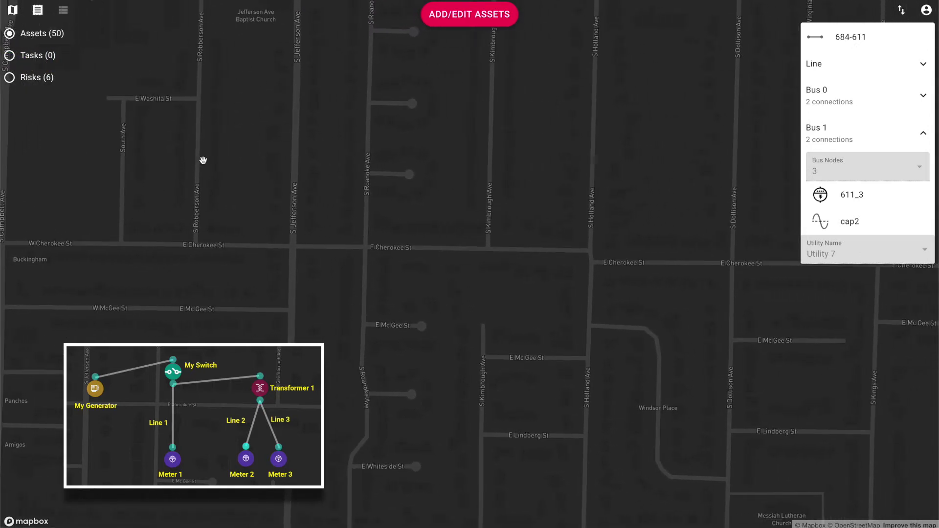
scroll(315, 132, up, 3)
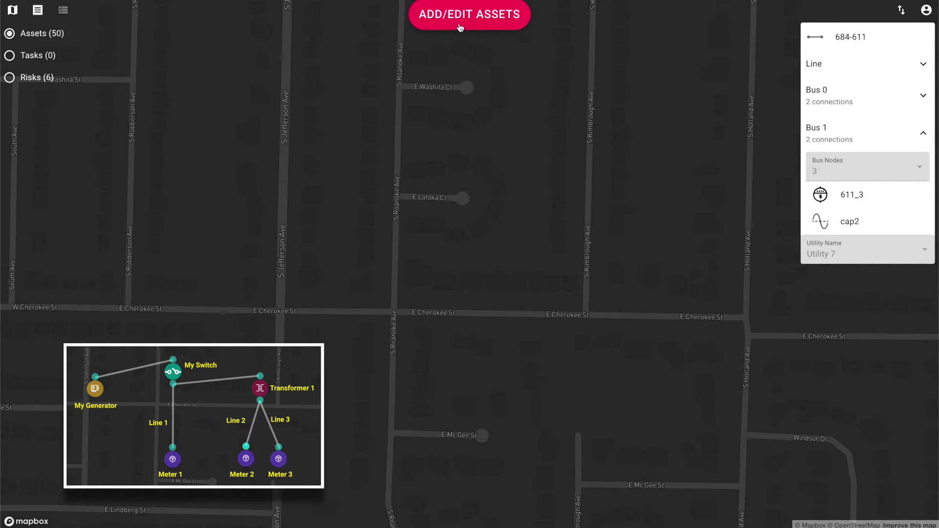
click(460, 27)
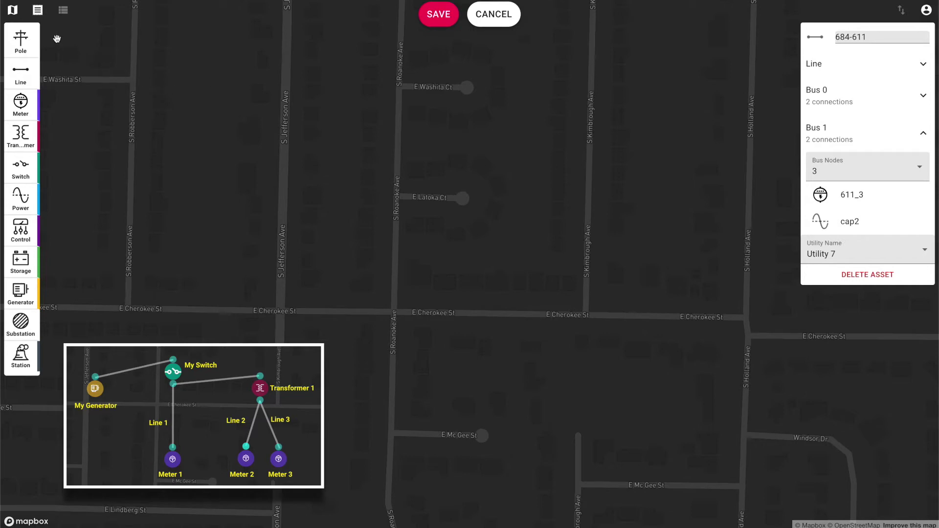
- Place a generator west of S Jefferson Ave and rename it 'My Generator'
click(30, 298)
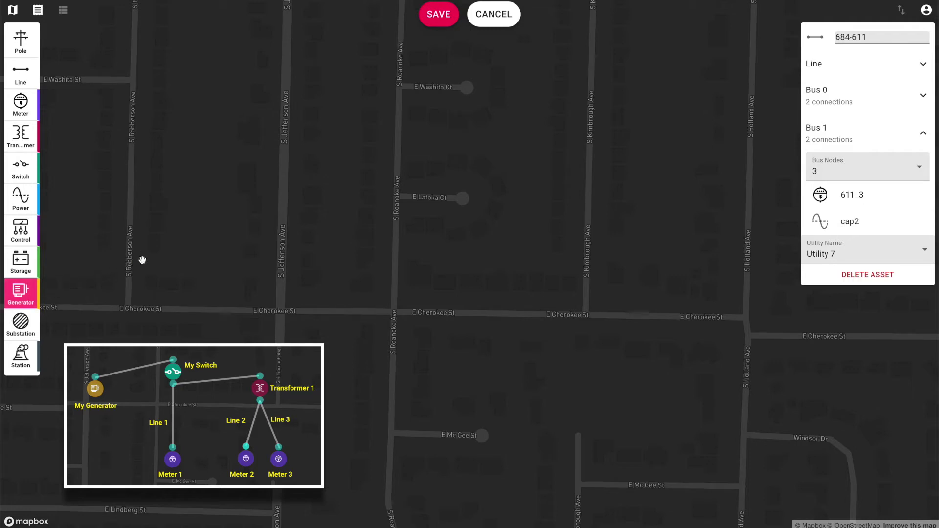
click(244, 226)
scroll(244, 225, up, 2)
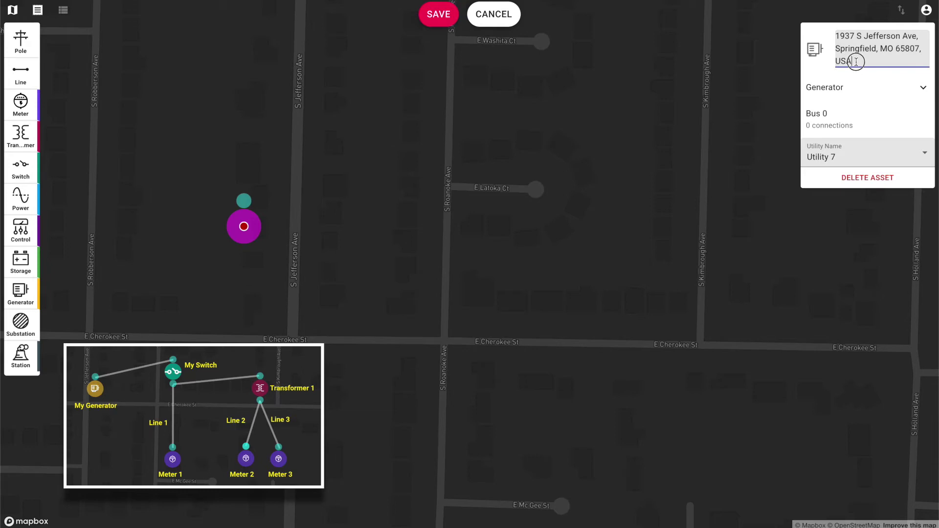
drag(854, 61, 836, 35)
key(BackSpace)
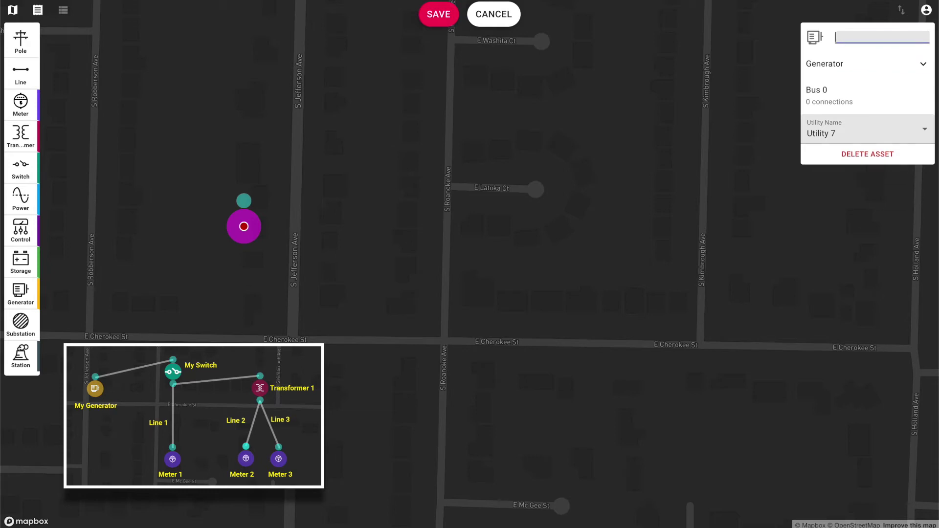
text(My Generator)
click(13, 178)
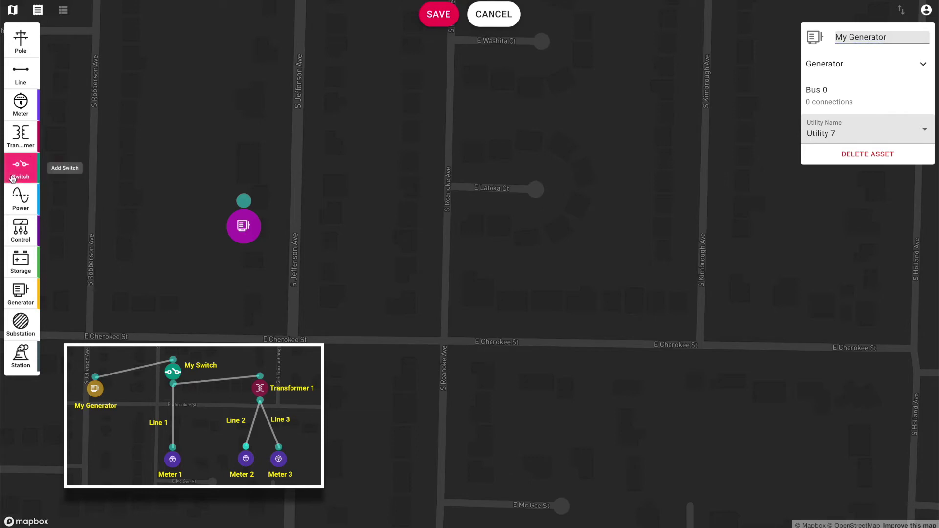
- Place a switch beside S Roanoke Ave near E Latoka Ct and name it 'My Switch'
click(425, 184)
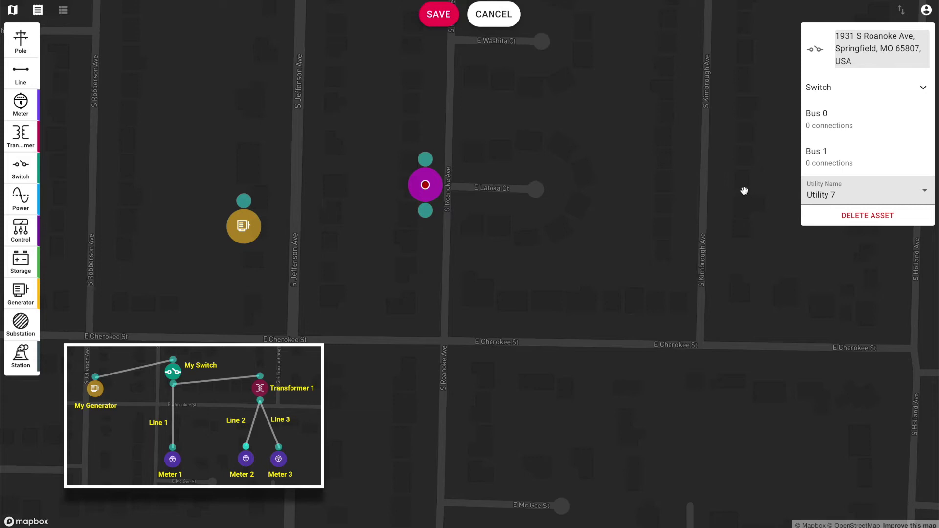
drag(868, 71, 832, 34)
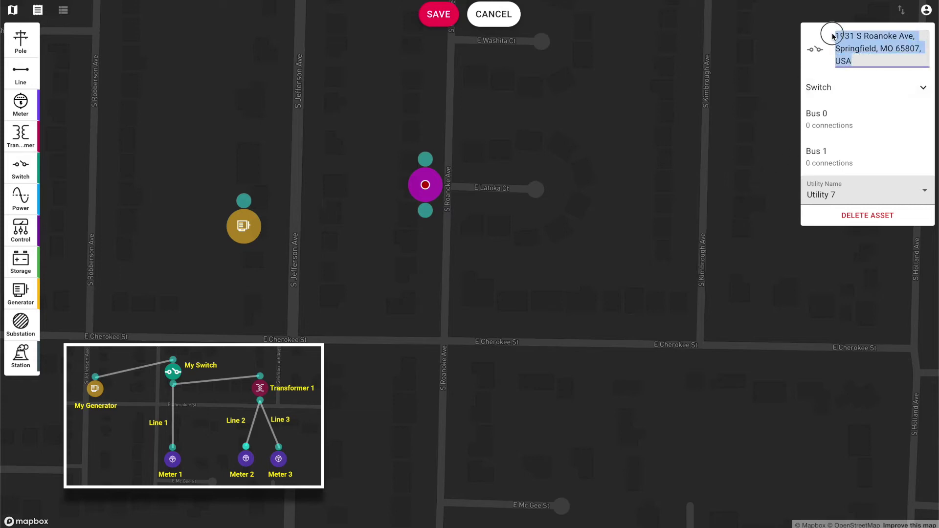
text(My Switch)
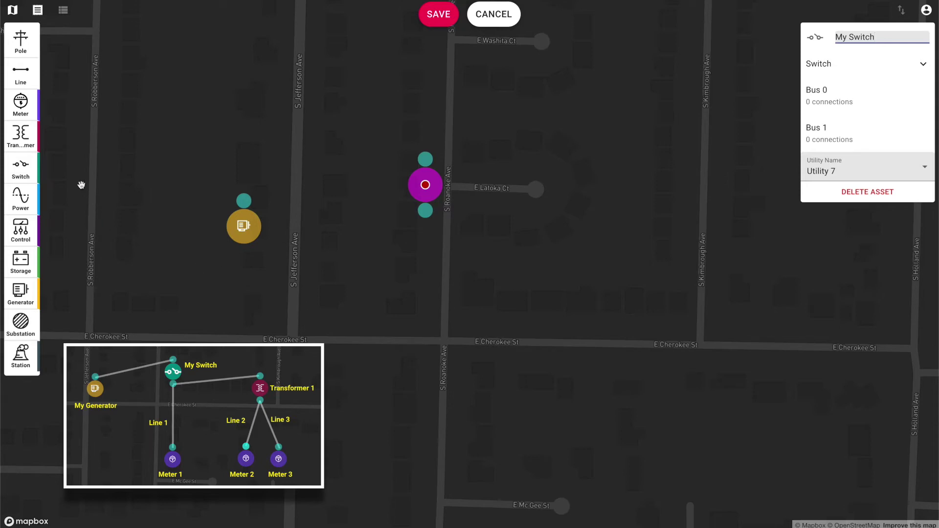
click(31, 153)
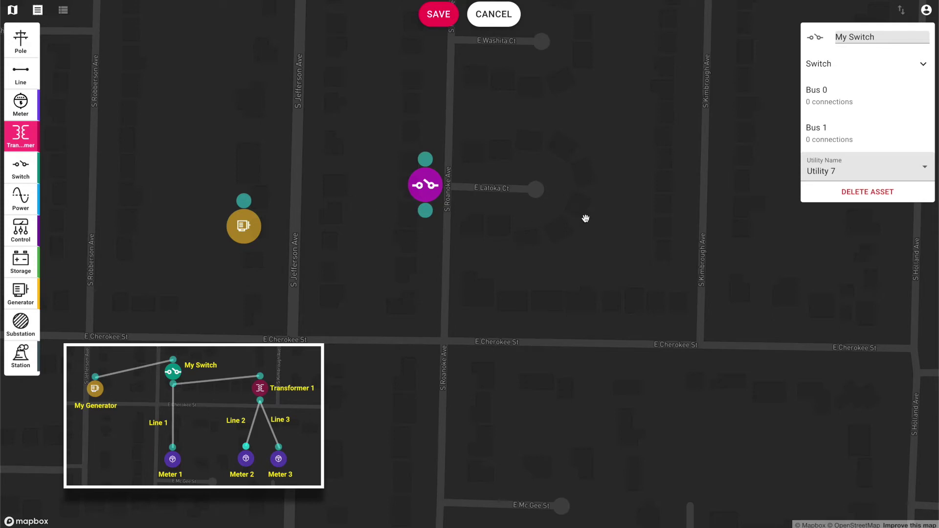
- Place a transformer east of My Switch, west of S Kimbrough Ave, named 'Transformer 1'
click(609, 223)
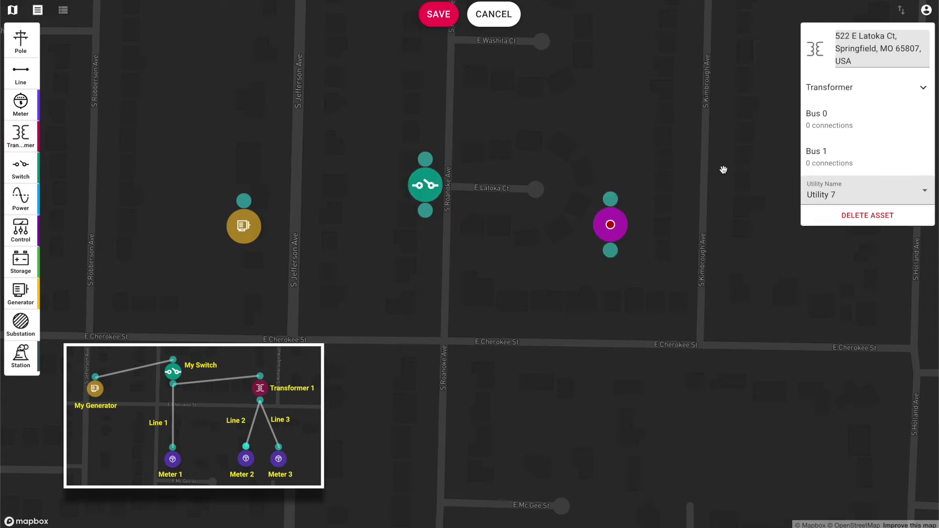
drag(861, 60, 841, 38)
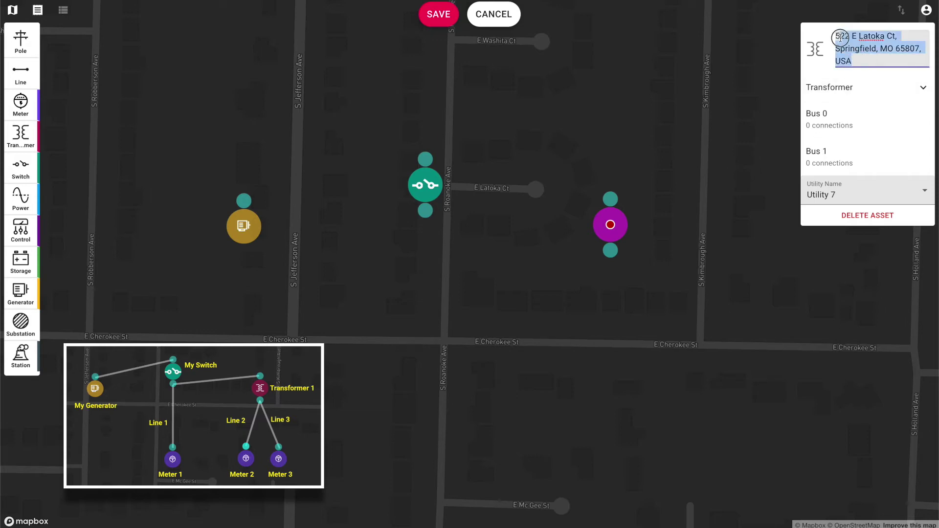
key(BackSpace)
text(Transformer 1)
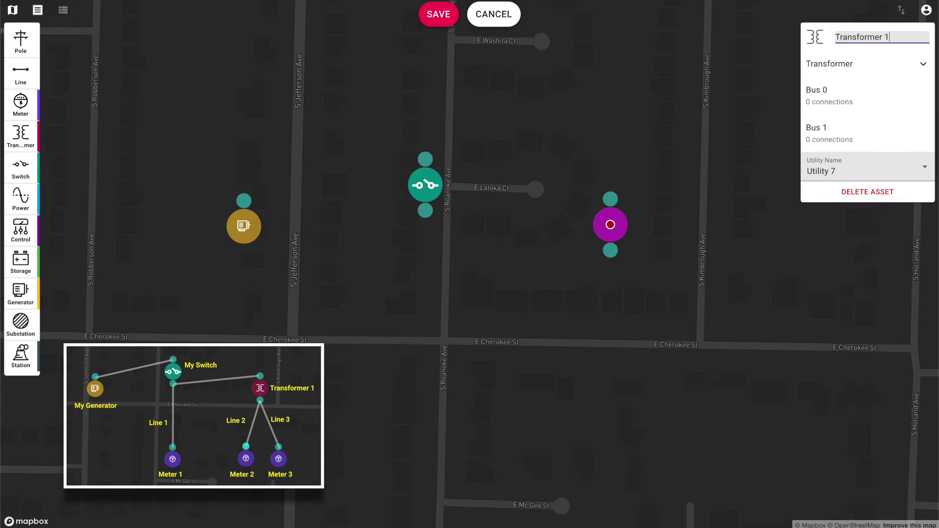
click(191, 140)
click(21, 103)
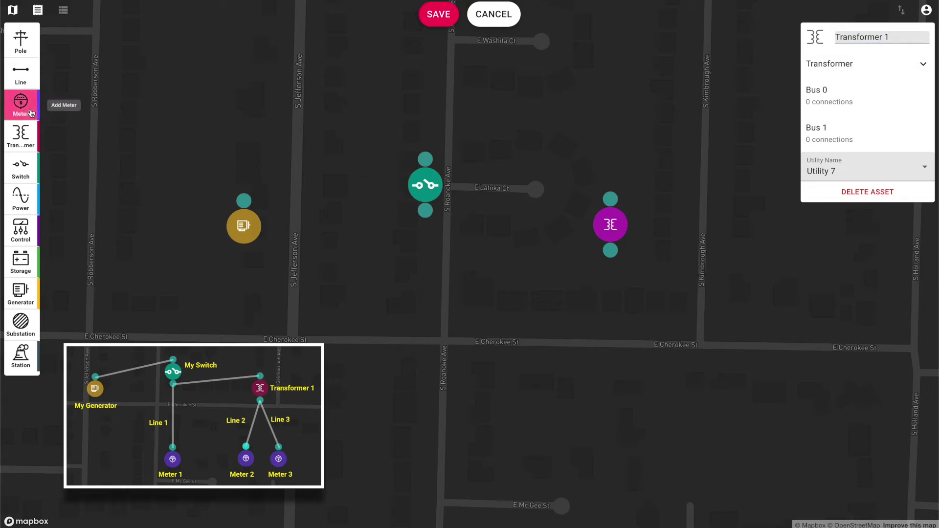
- Place two meters south of E Cherokee St, naming them Meter 1 and Meter 2
click(424, 416)
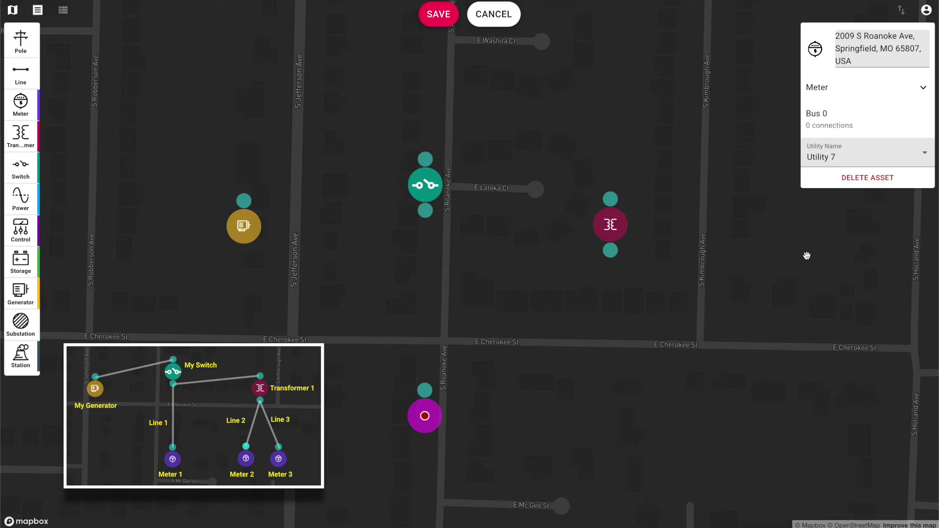
drag(853, 61, 829, 34)
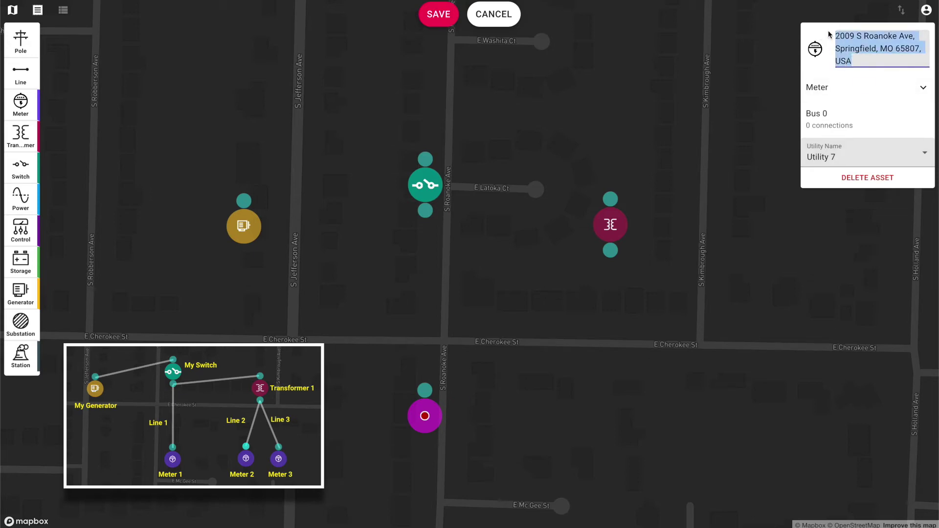
text(Meter 1)
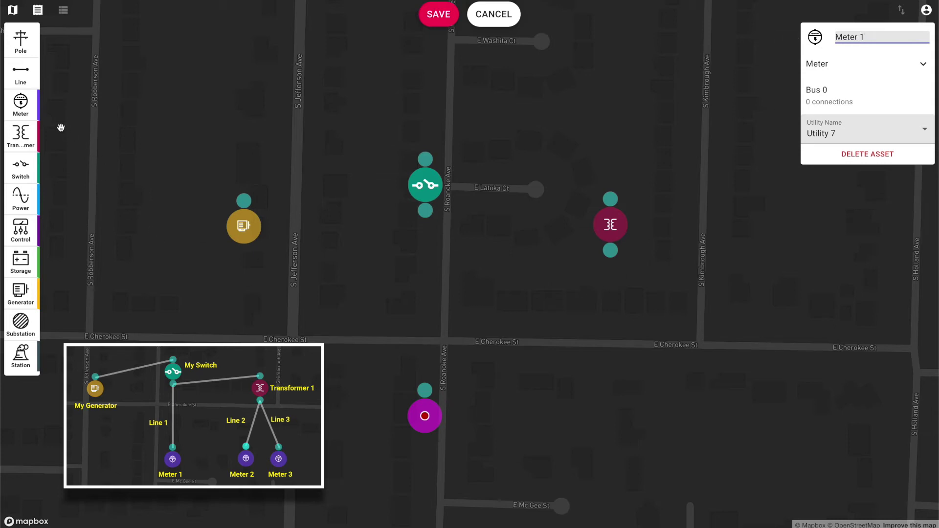
click(33, 114)
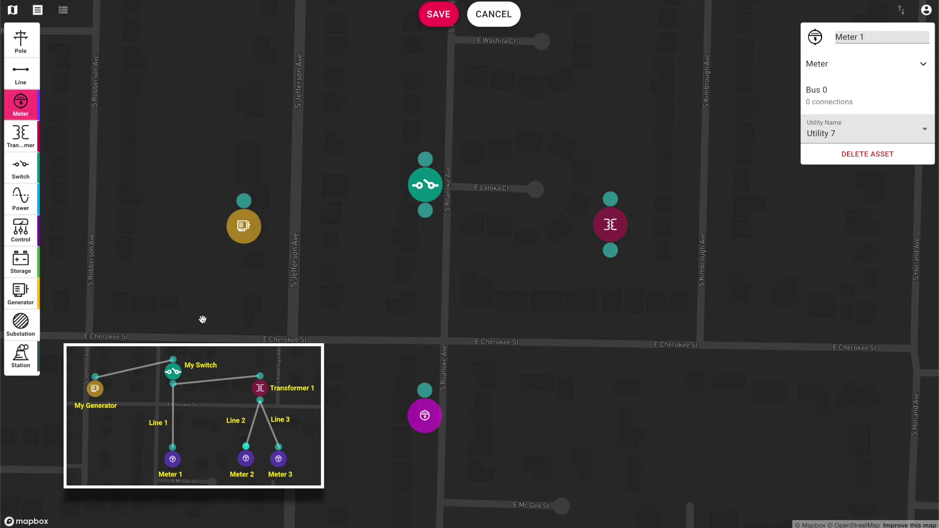
click(577, 400)
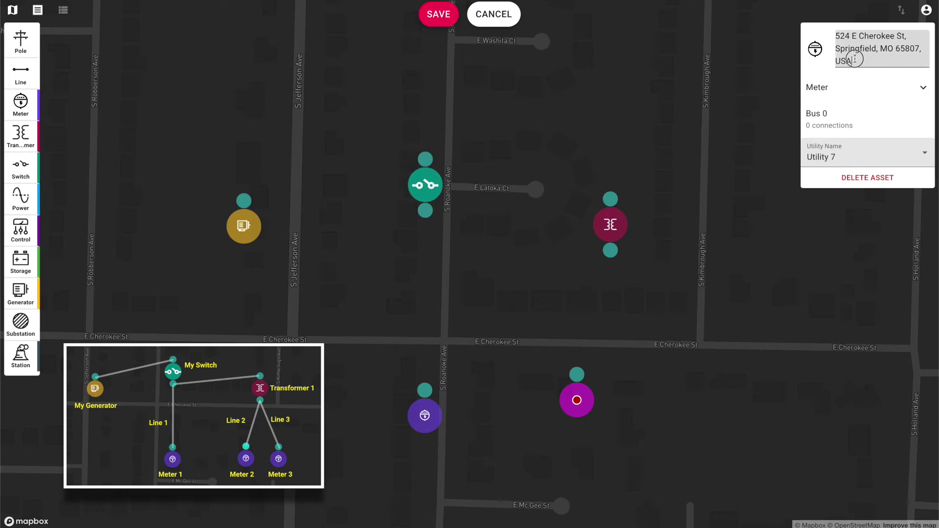
drag(854, 58, 830, 27)
text(MMet)
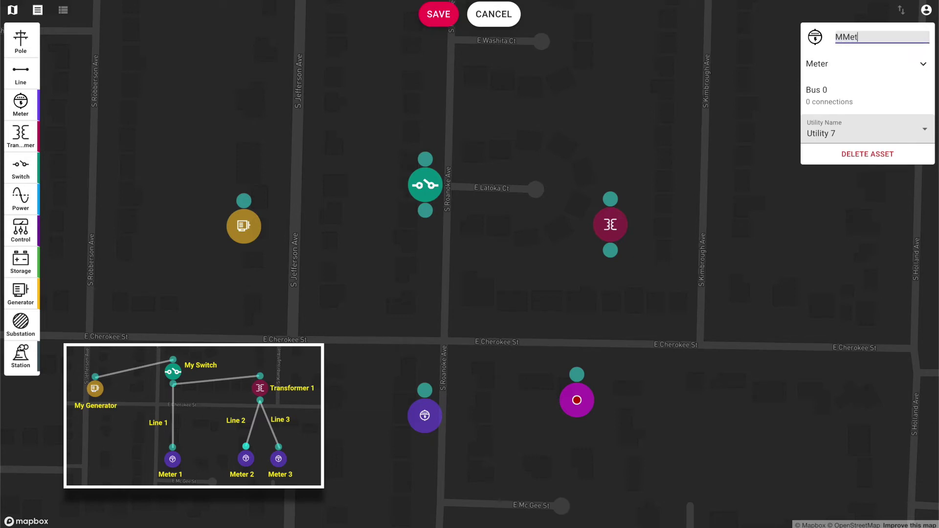
key(BackSpace)
text(er 2)
- Place another meter just east of Meter 2 and name it 'Meter 3'
click(25, 108)
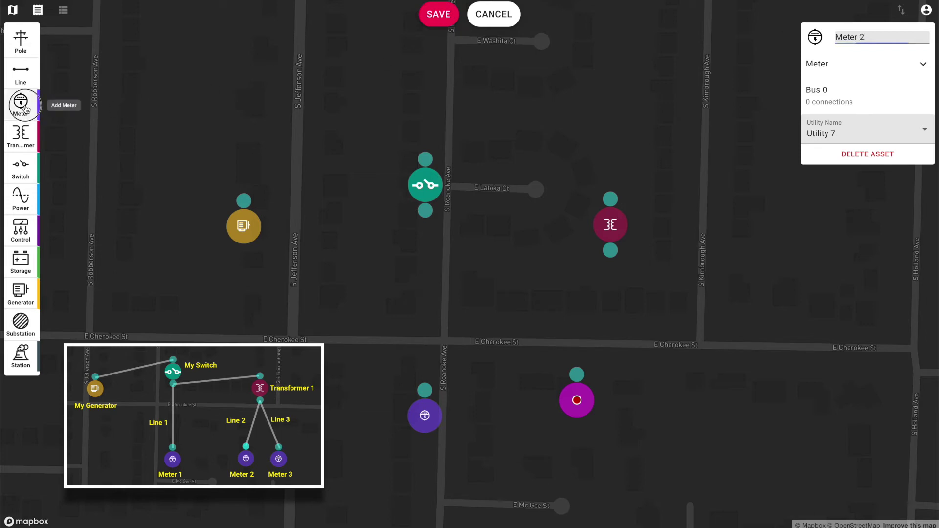
click(655, 402)
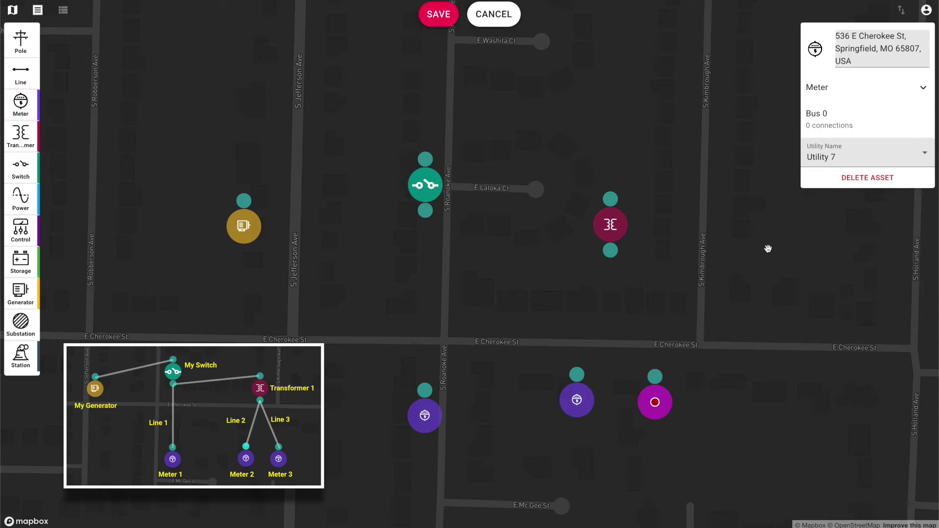
drag(880, 60, 821, 20)
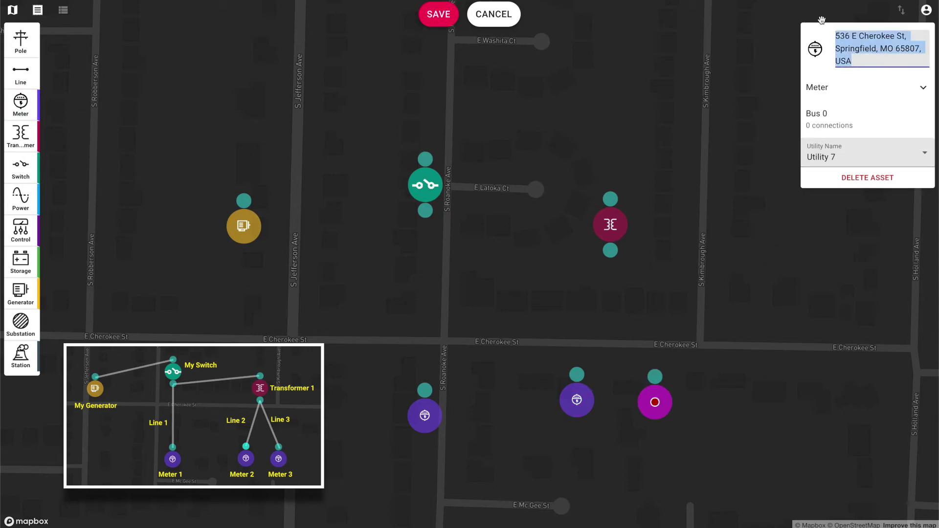
text(Meter 3)
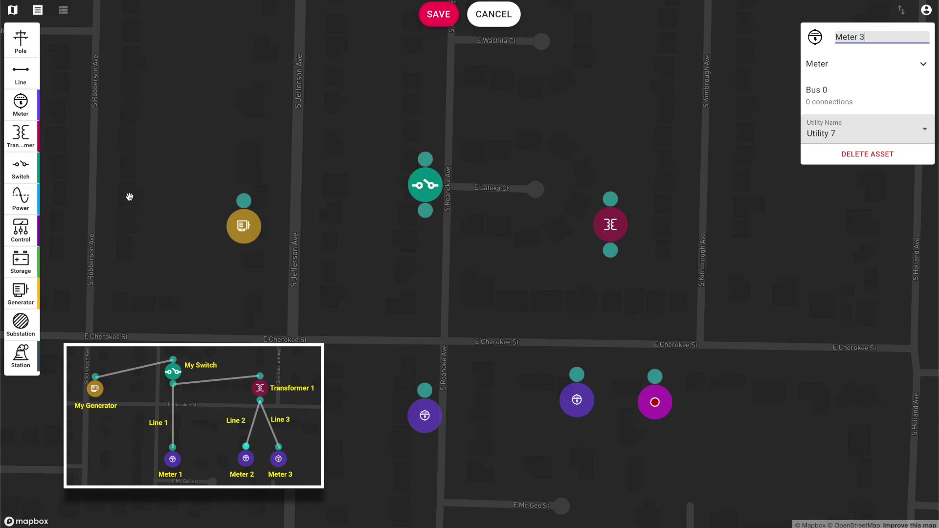
click(30, 80)
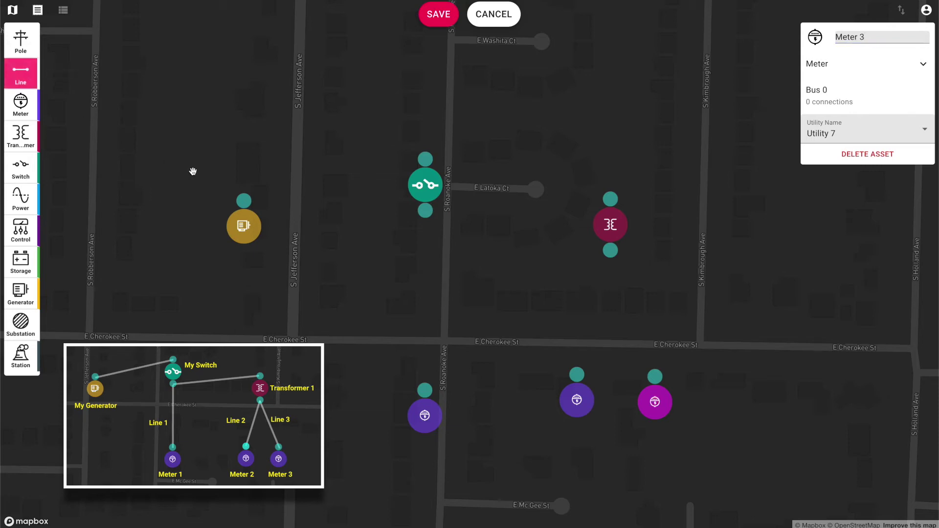
- Draw a line from My Generator's bus to My Switch's Bus 0 and select it
click(244, 201)
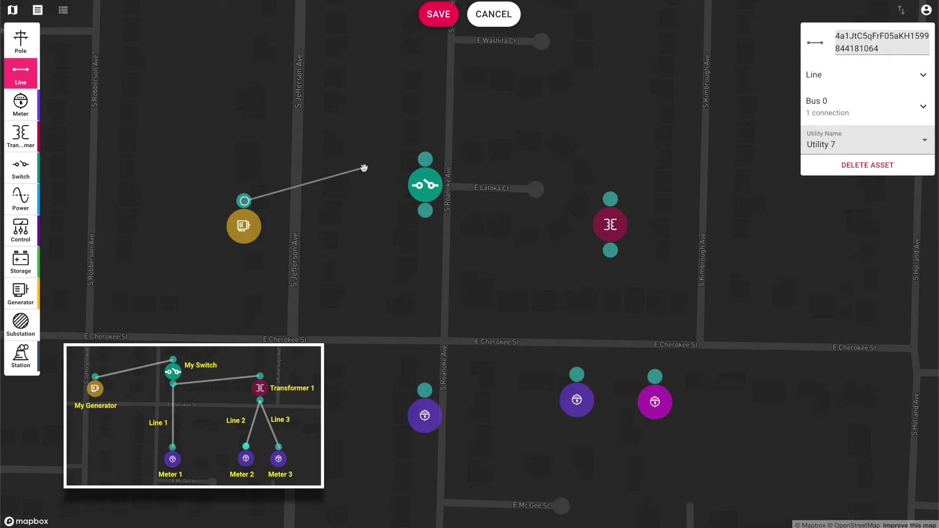
click(426, 159)
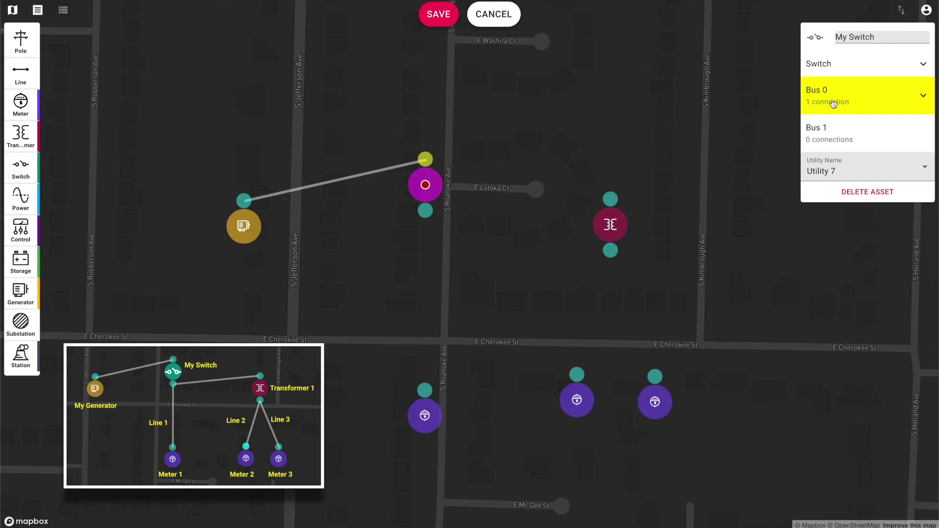
click(869, 96)
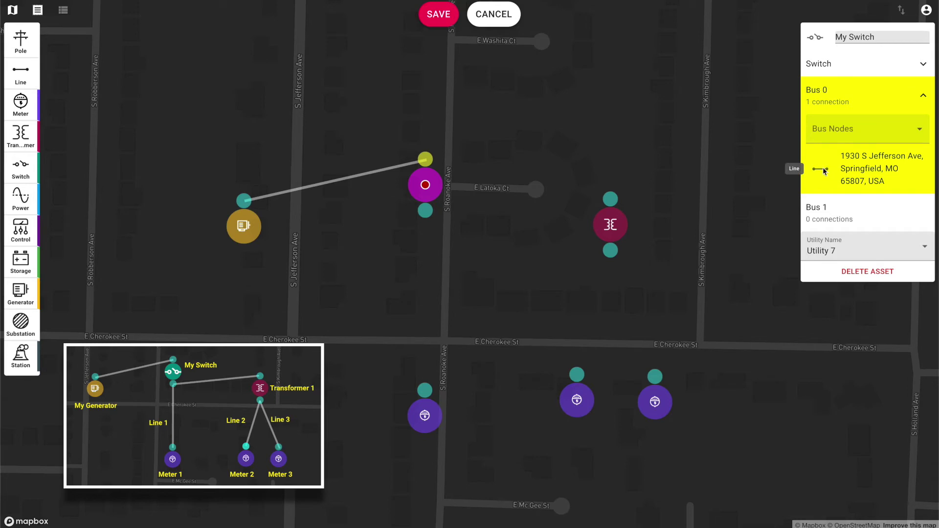
click(914, 170)
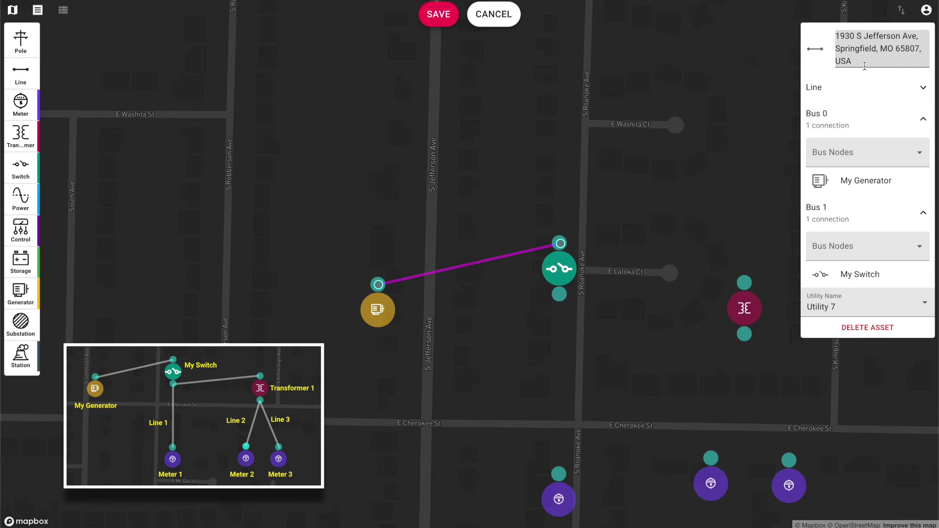
- Draw a line from My Switch's Bus 1 to Transformer 1's Bus 0 and inspect it
drag(574, 149, 442, 92)
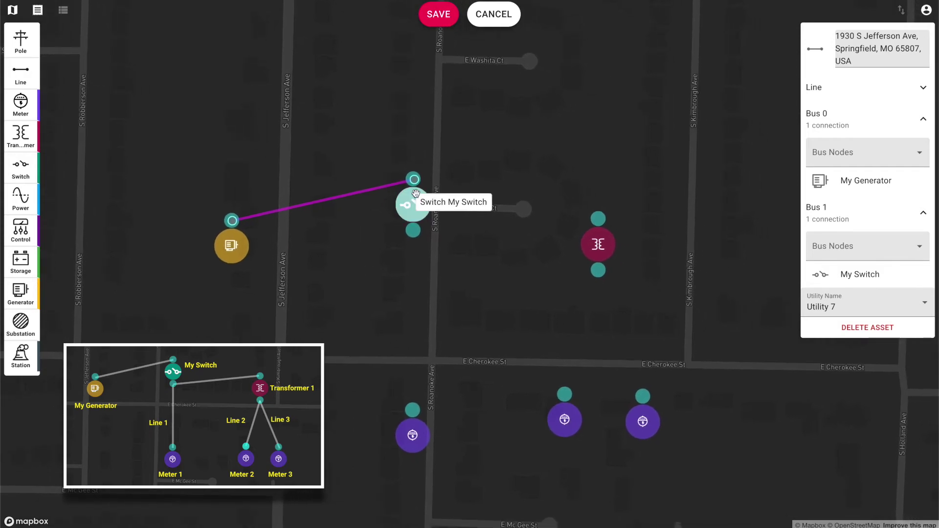
click(28, 82)
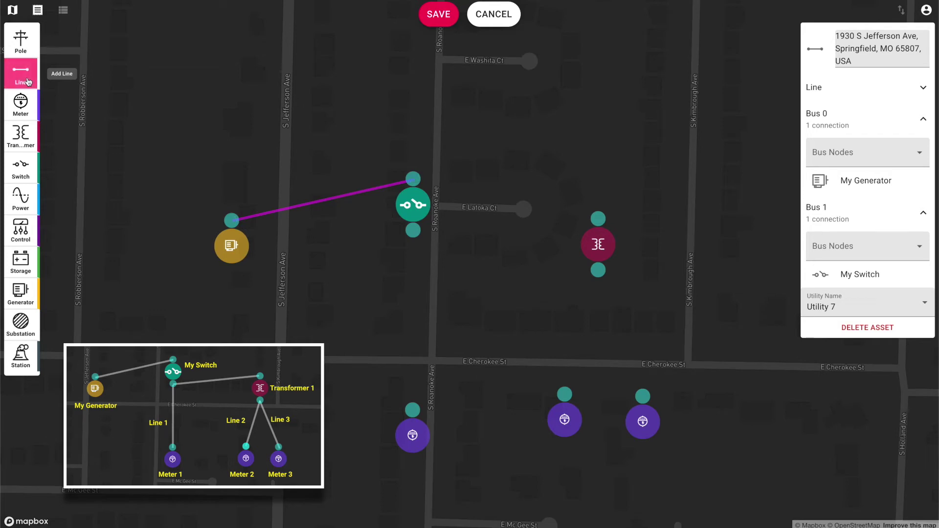
click(412, 230)
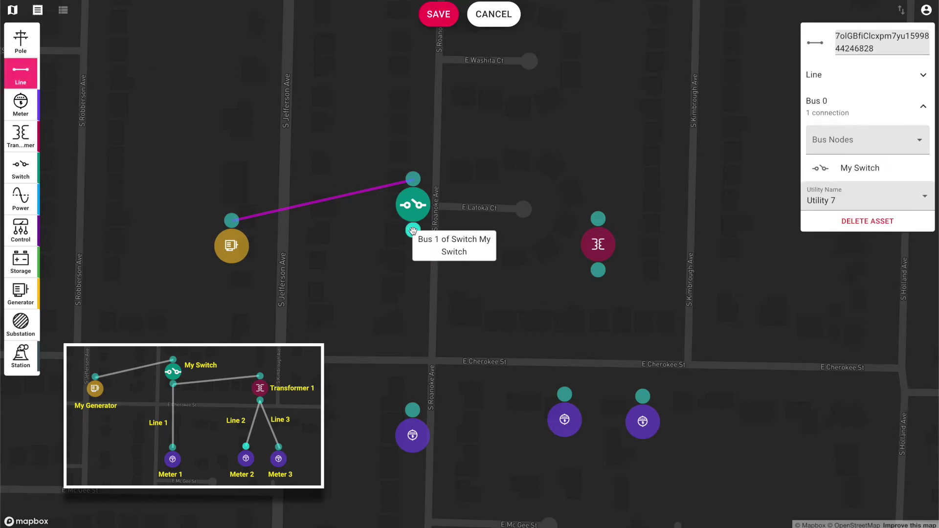
click(597, 219)
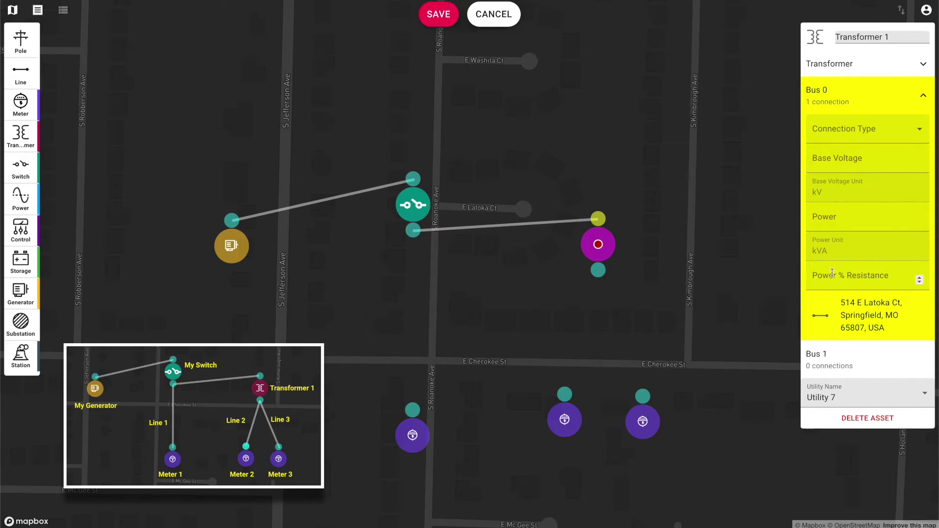
click(856, 311)
- Draw a line from Meter 1 up to My Switch's Bus 1 and name it 'Line 1'
click(20, 73)
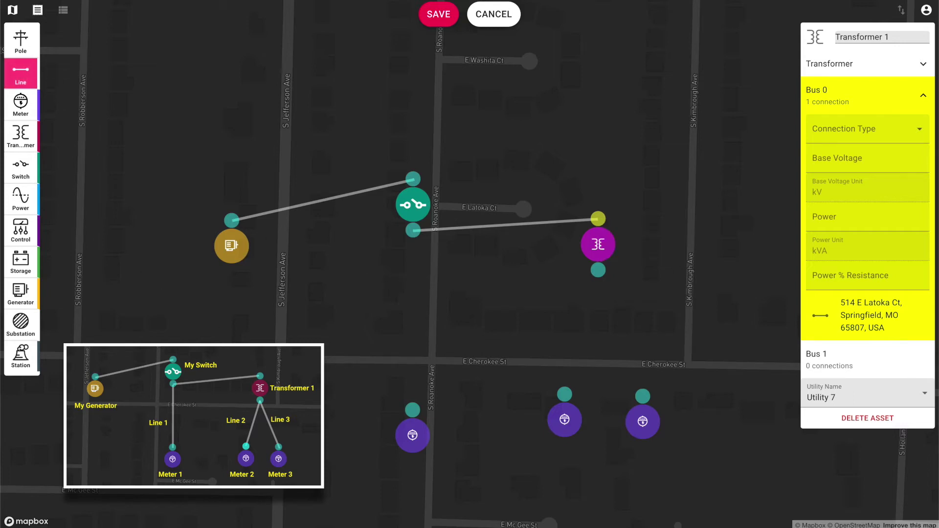
click(413, 410)
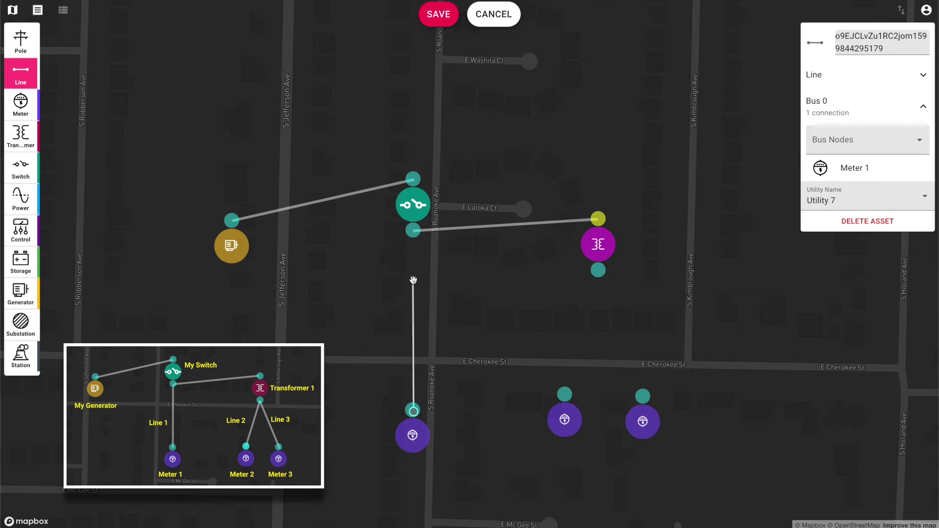
click(412, 231)
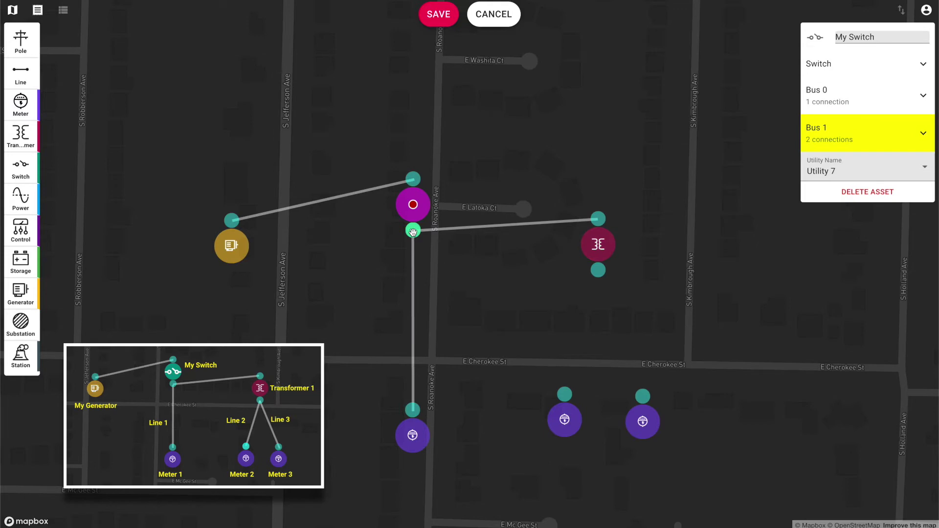
click(413, 280)
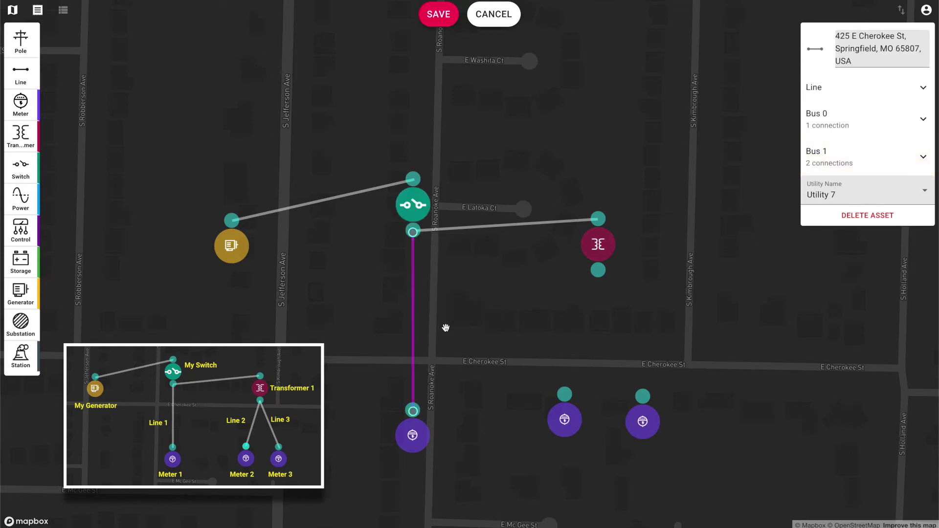
drag(883, 66, 825, 11)
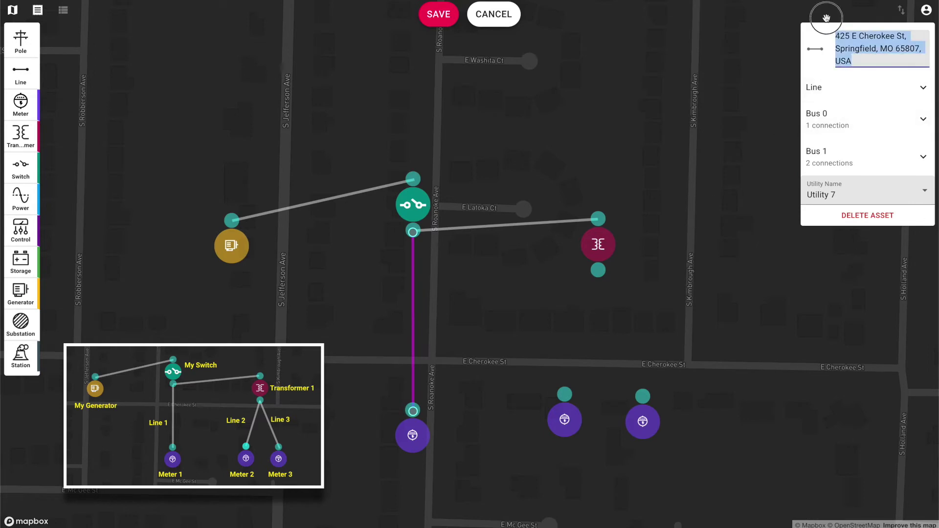
text(Line 1)
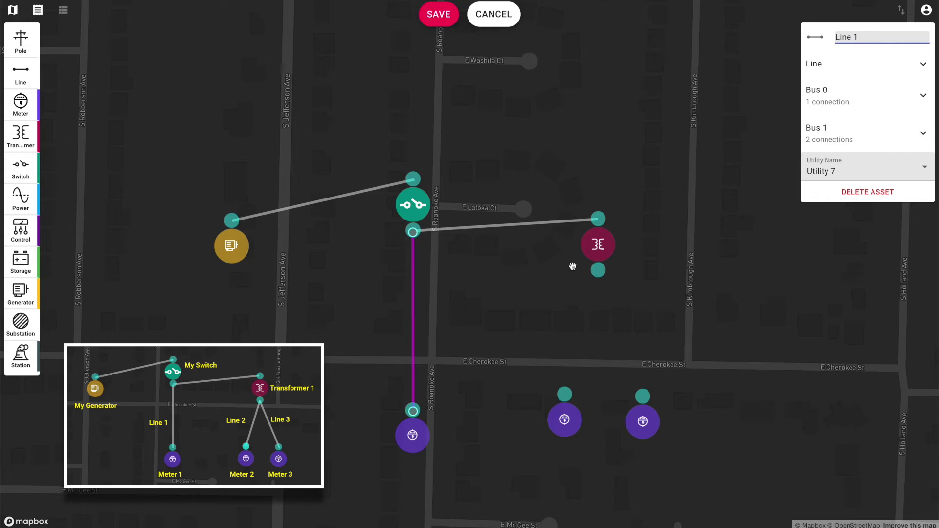
click(29, 82)
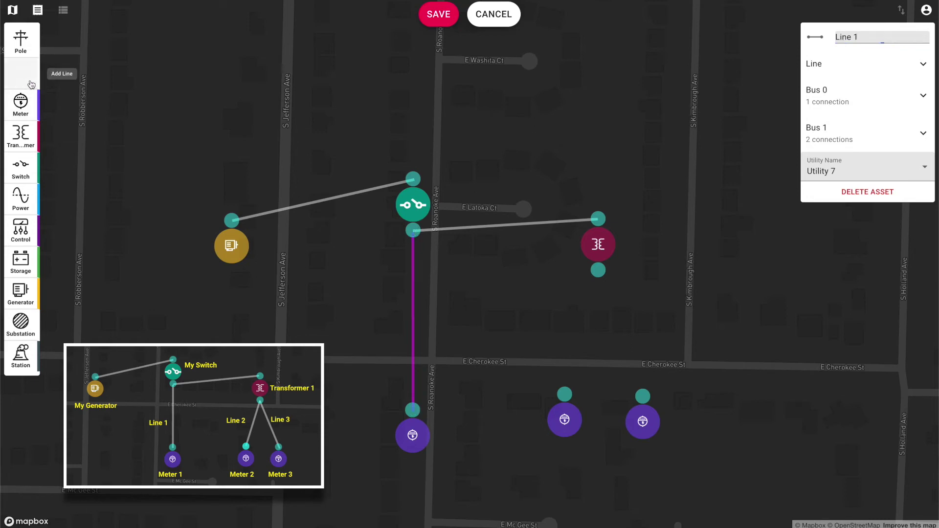
- Draw a line from Transformer 1's Bus 1 down to Meter 2, named 'Line 2'
click(598, 272)
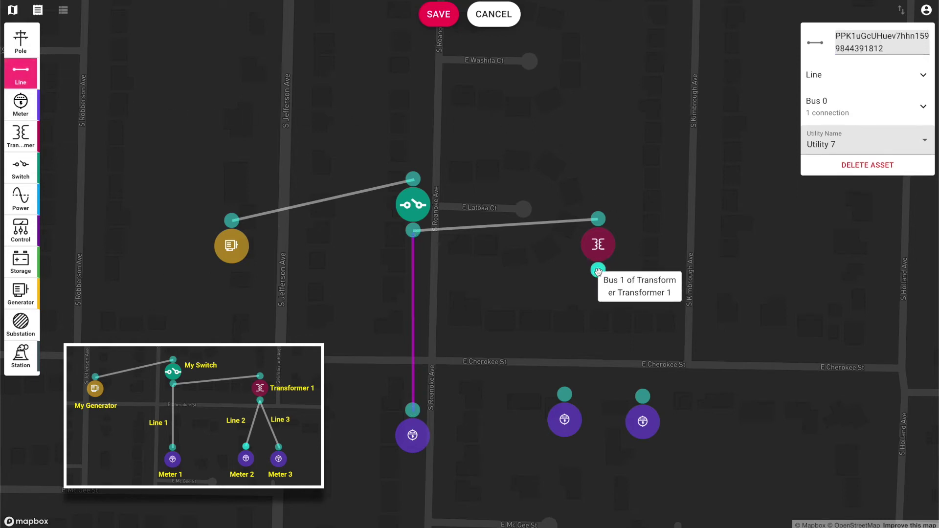
click(565, 394)
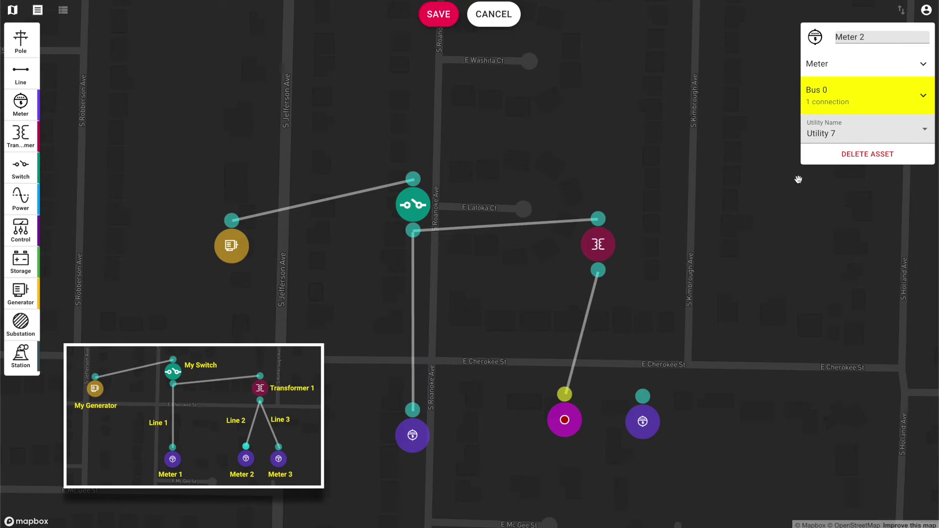
click(592, 294)
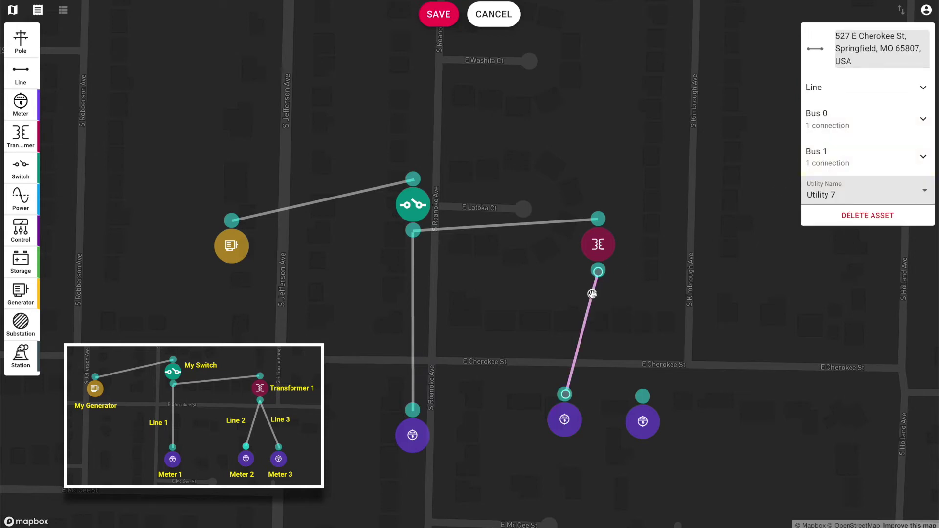
drag(875, 66, 824, 20)
text(Line 2)
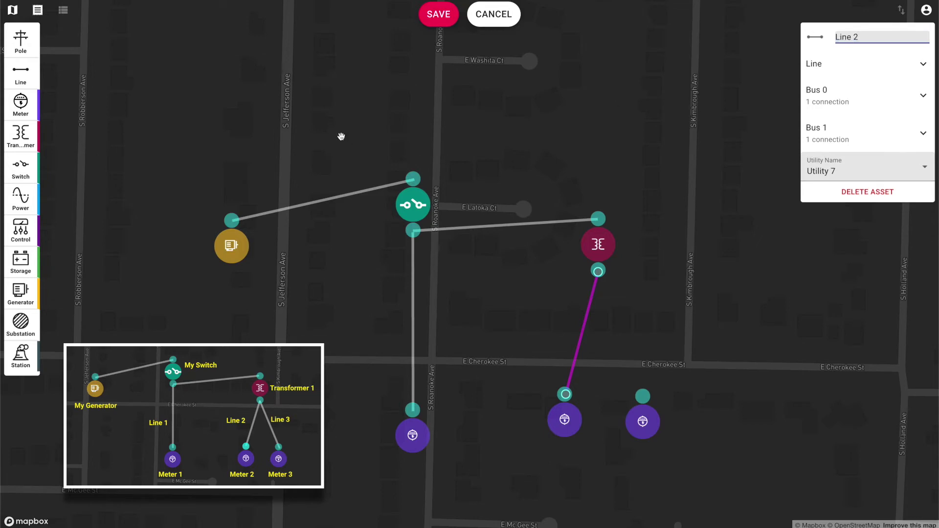
- Draw a line from Transformer 1's Bus 1 to Meter 3 and name it 'Line 3'
click(21, 73)
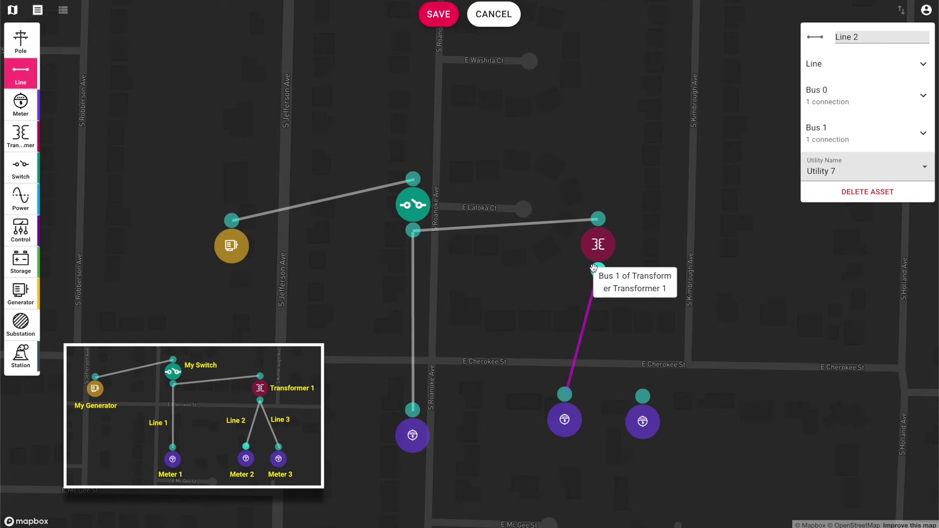
click(609, 303)
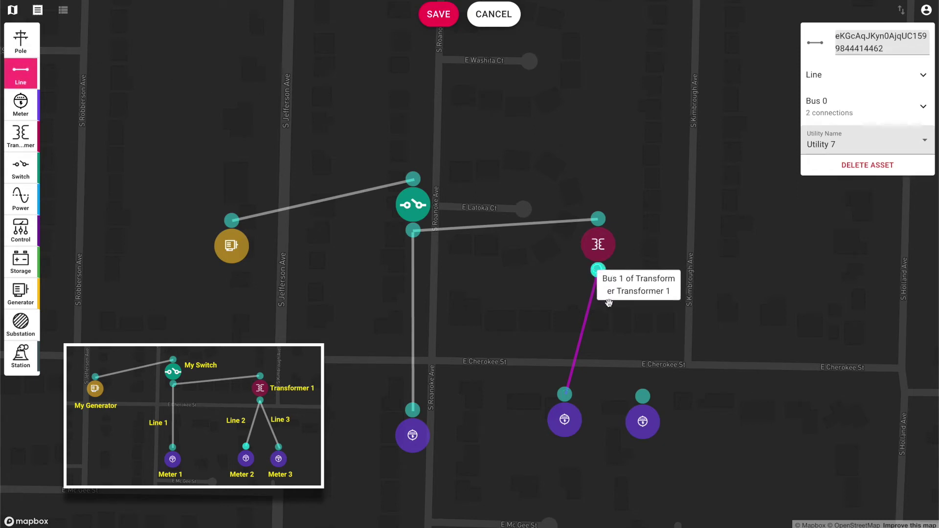
click(643, 396)
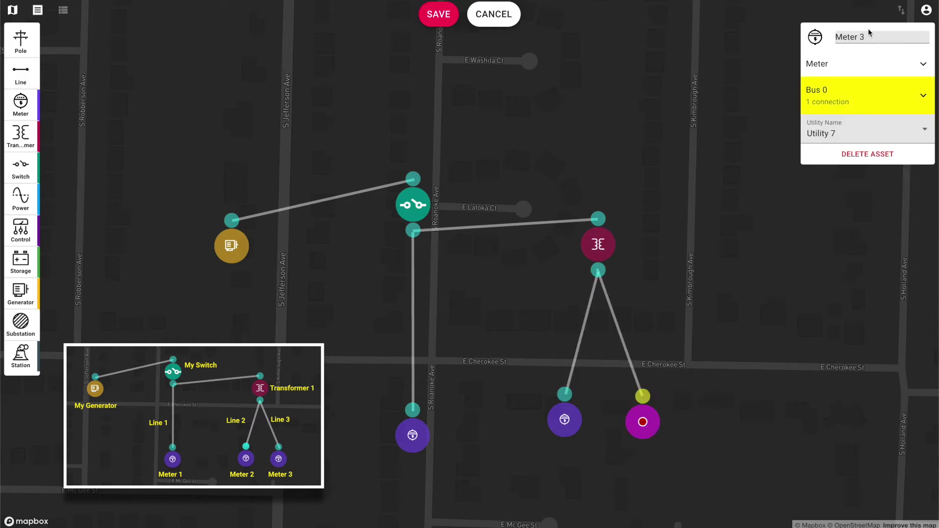
click(615, 322)
triple_click(855, 60)
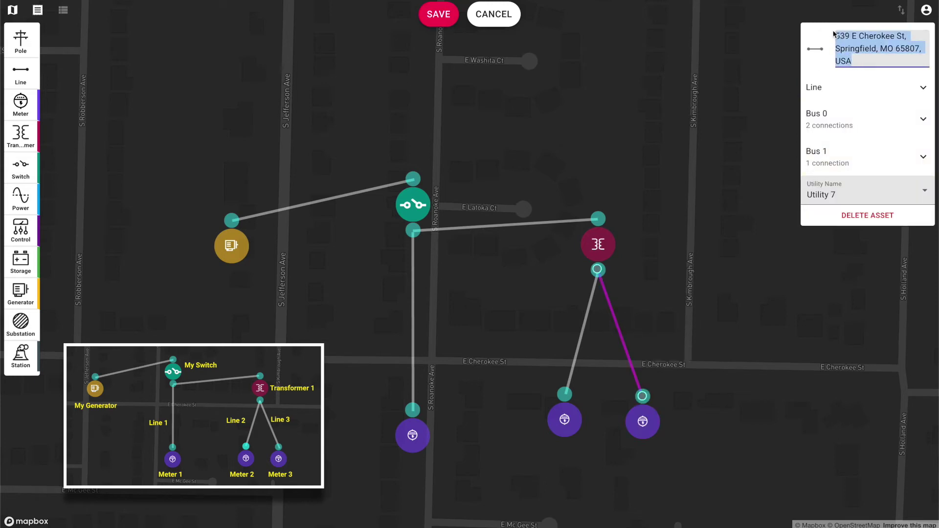
text(Line 3)
key(Return)
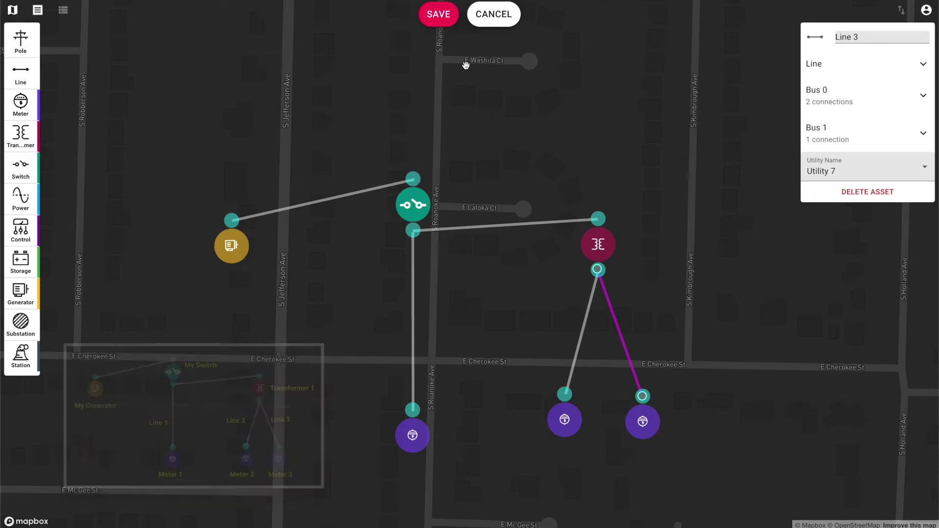
- Save the five-line network and return to asset editing mode
click(439, 15)
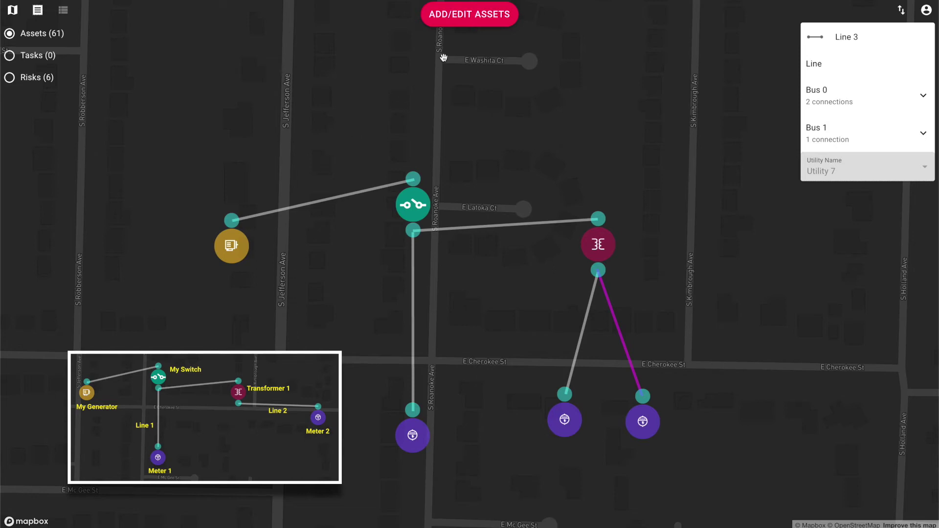
click(470, 24)
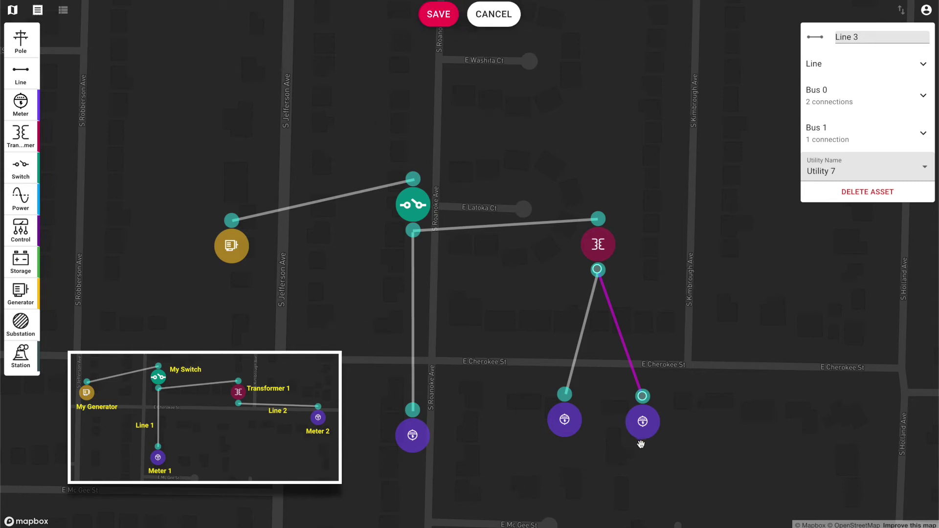
- Delete Meter 3 from the map, confirming the permanent deletion
click(643, 424)
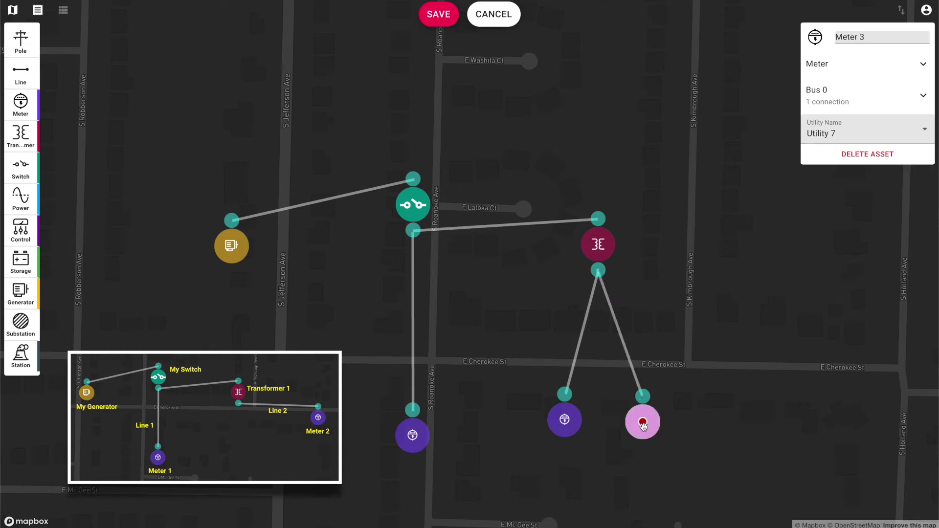
click(870, 161)
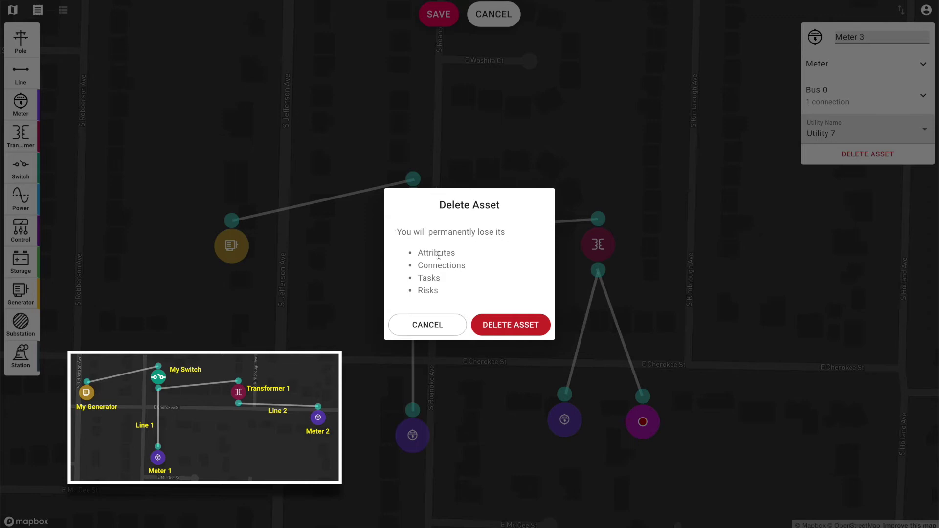
click(510, 332)
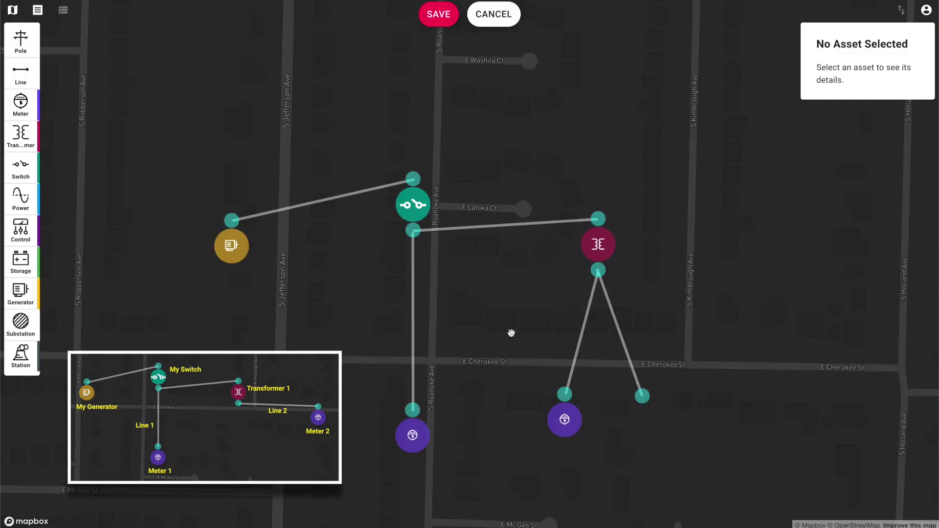
- Delete Line 3 from the map and confirm the deletion
click(618, 329)
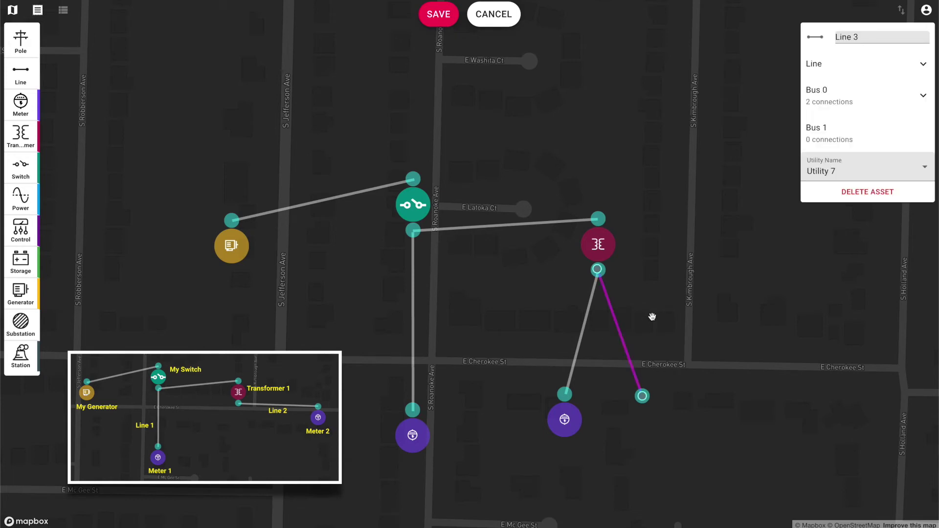
key(Delete)
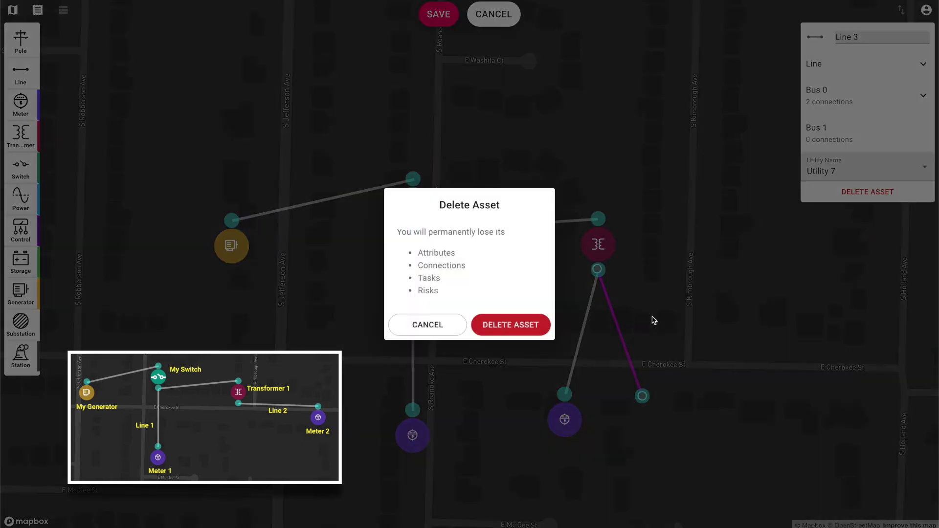
click(511, 325)
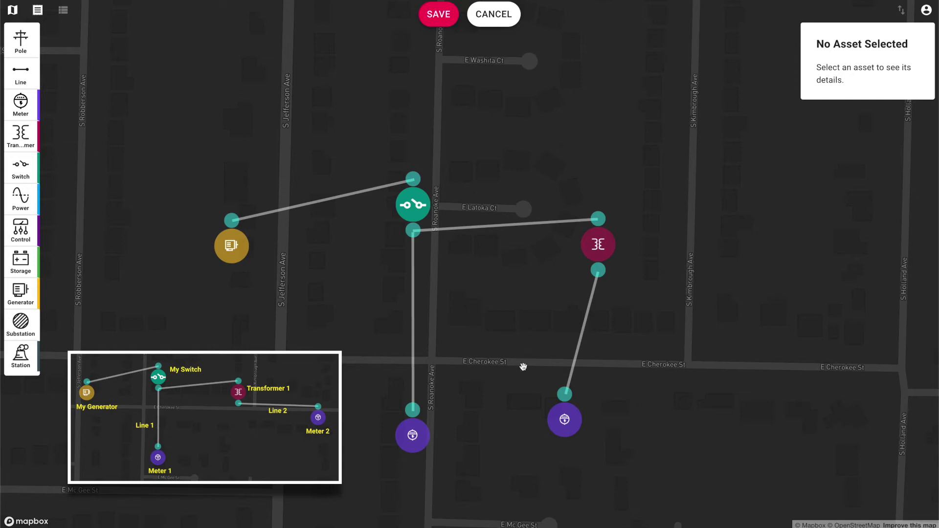
- Drag Meter 2 northeast, then reattach Line 2's loose Bus 1 endpoint onto Meter 2
click(565, 421)
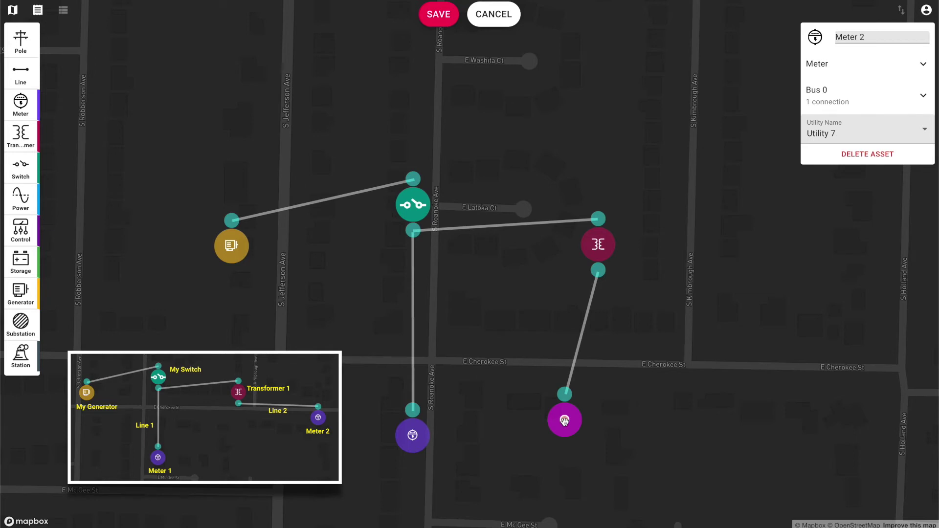
drag(565, 421, 776, 295)
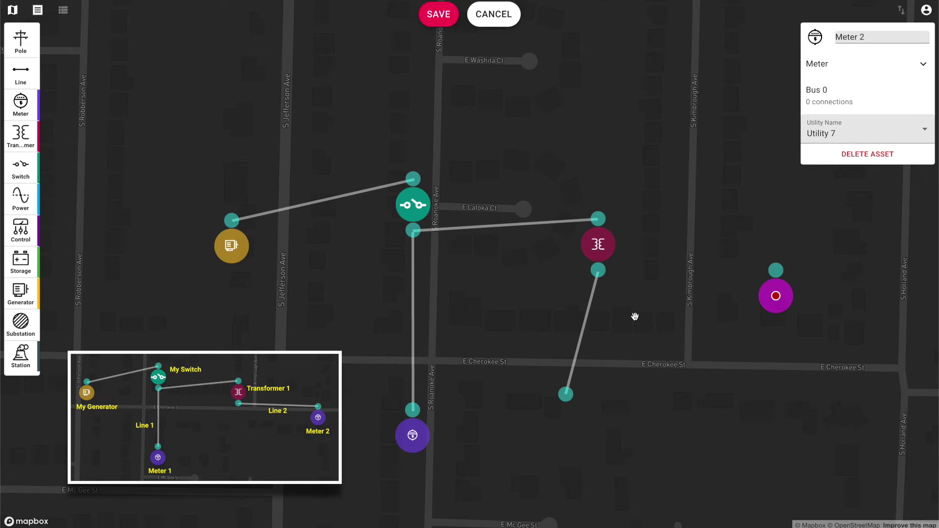
click(586, 317)
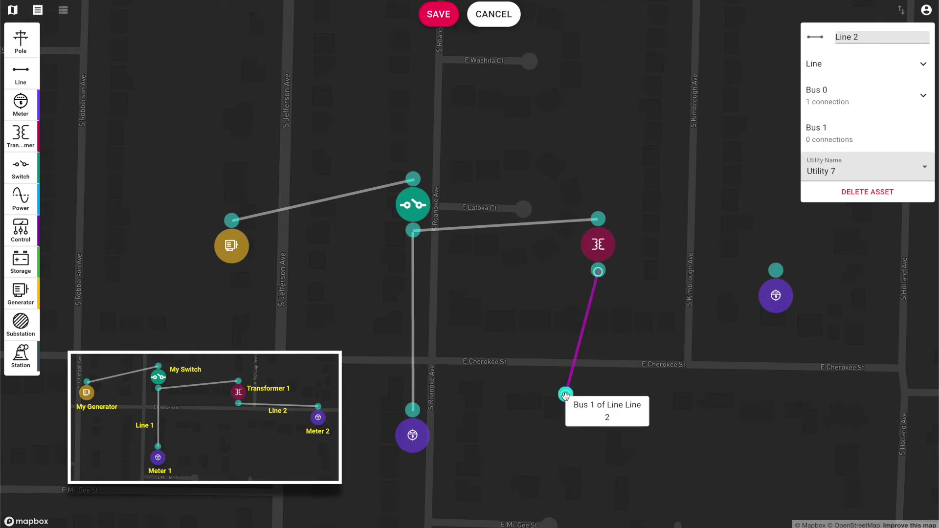
drag(565, 395, 775, 271)
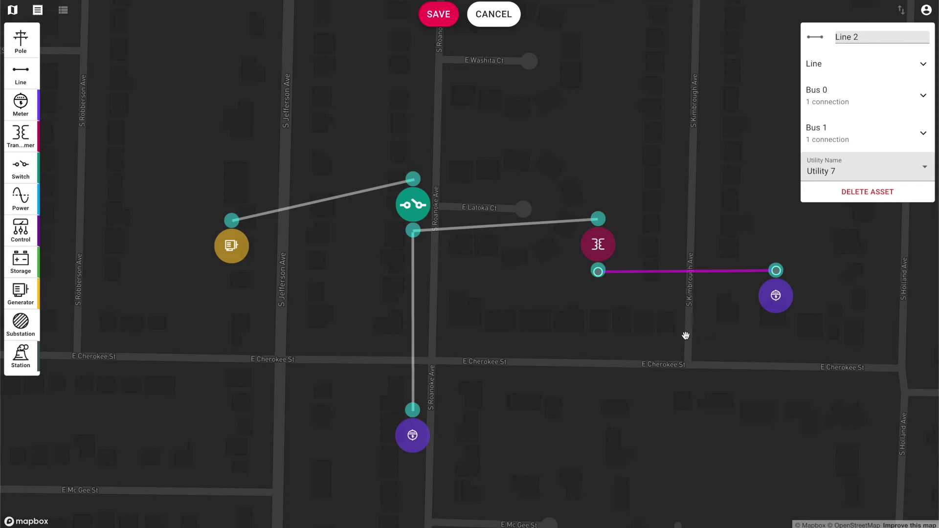
- Add bend points to the generator–switch line and pull one upward
click(314, 202)
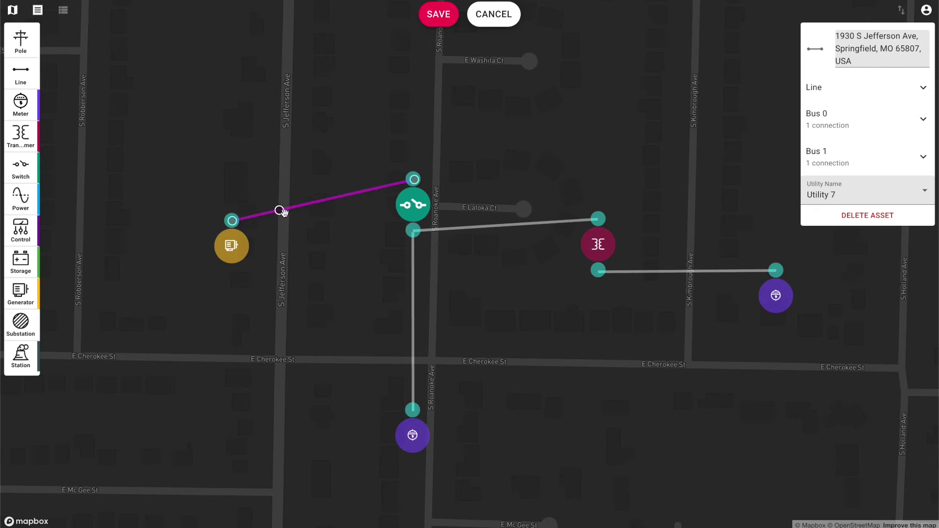
click(372, 189)
drag(301, 206, 283, 133)
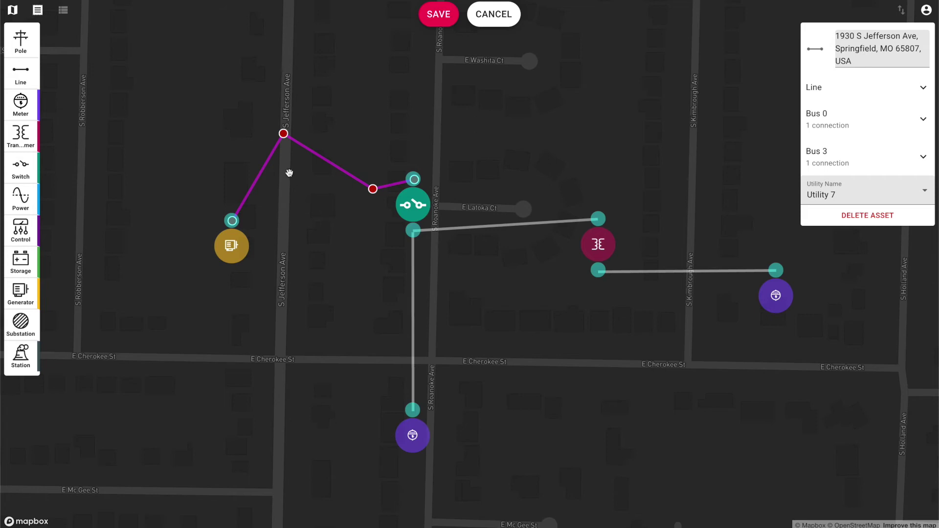
- Delete both bend points so the generator–switch line runs straight again
click(283, 134)
click(284, 119)
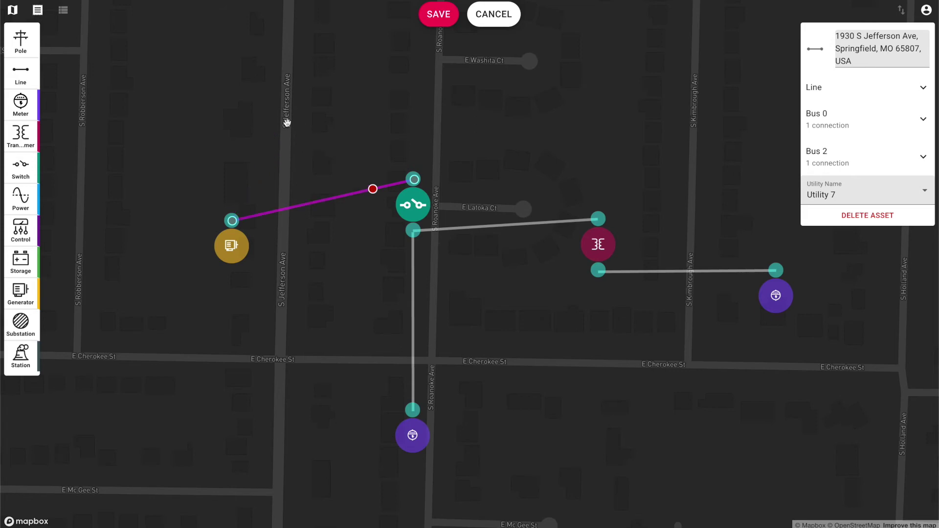
click(372, 188)
click(370, 177)
click(30, 81)
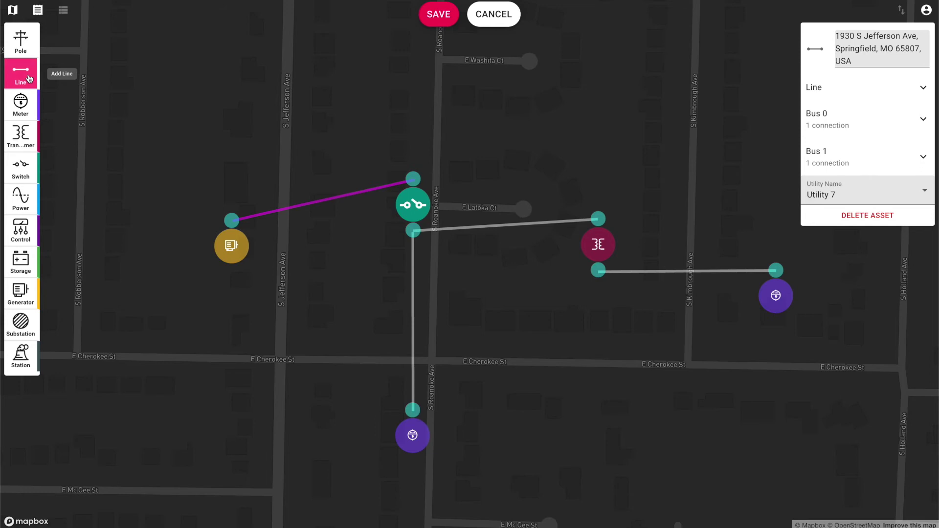
click(295, 109)
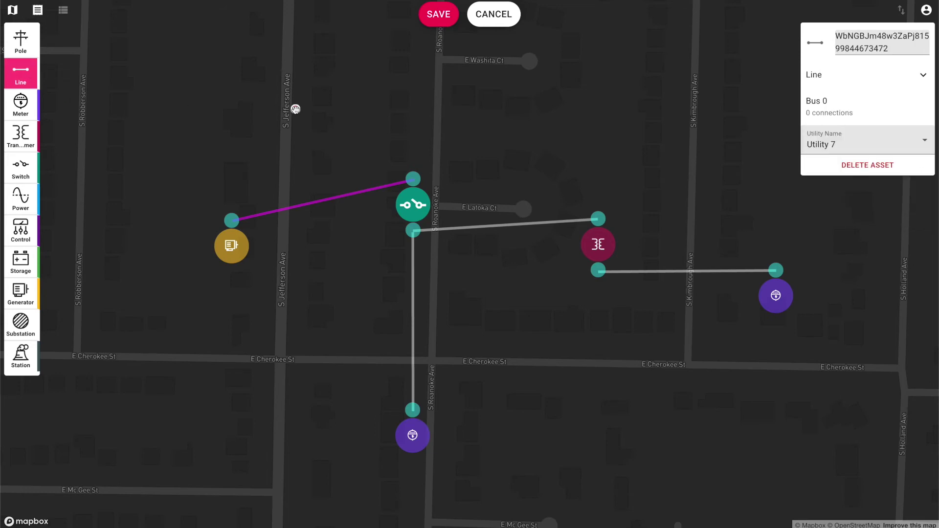
click(316, 202)
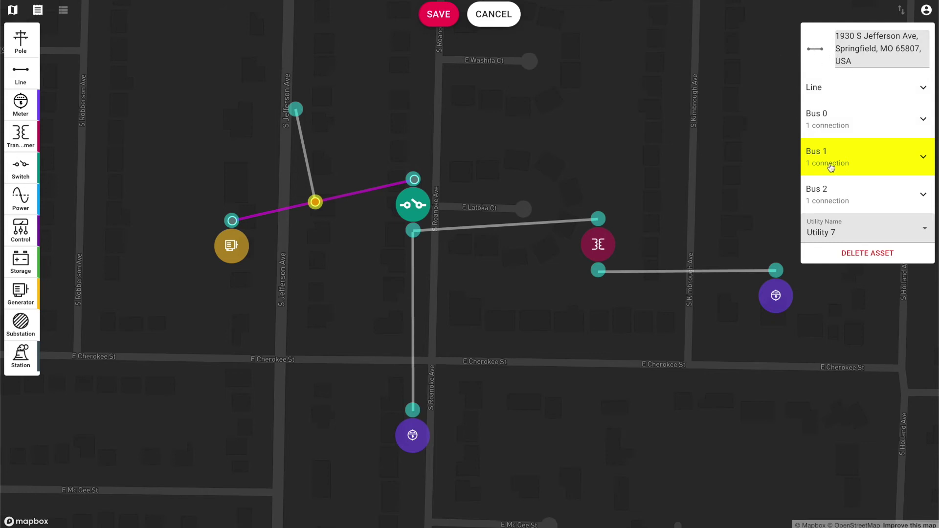
click(864, 163)
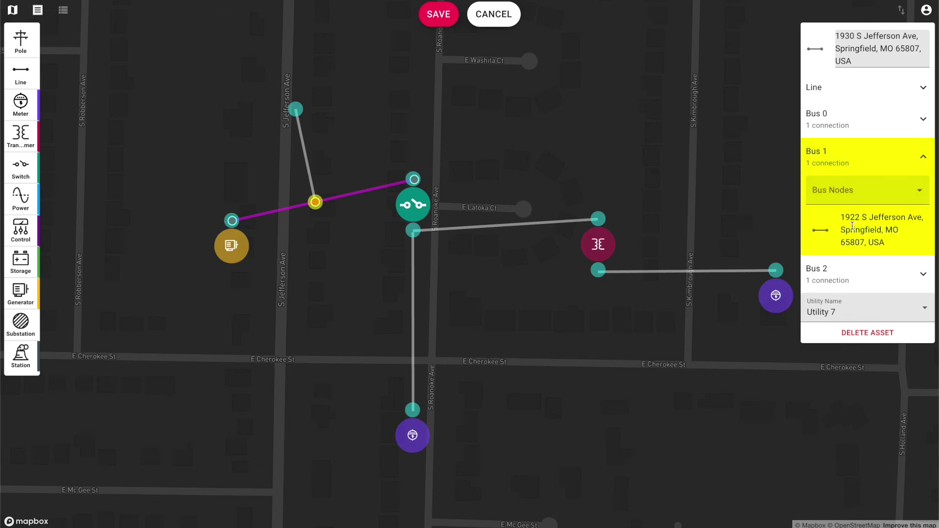
mouse_move(851, 231)
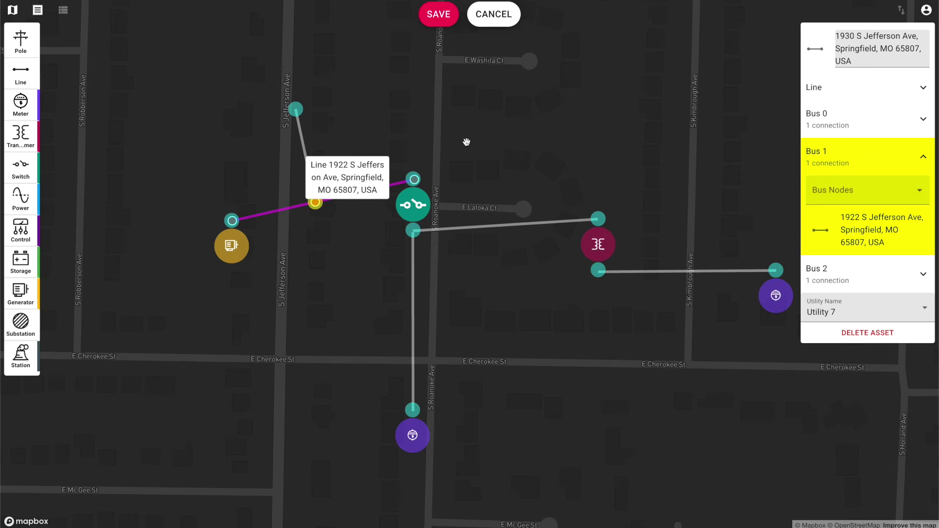
click(301, 138)
key(Delete)
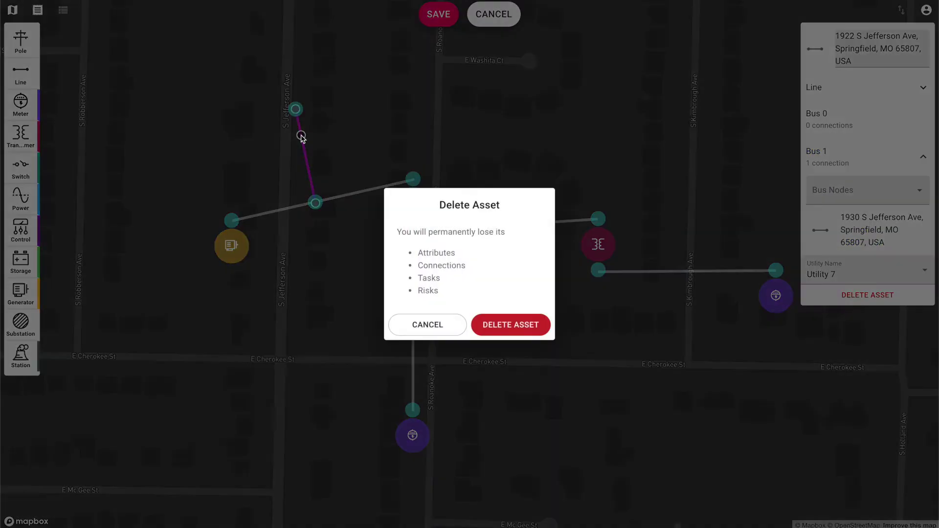
click(535, 325)
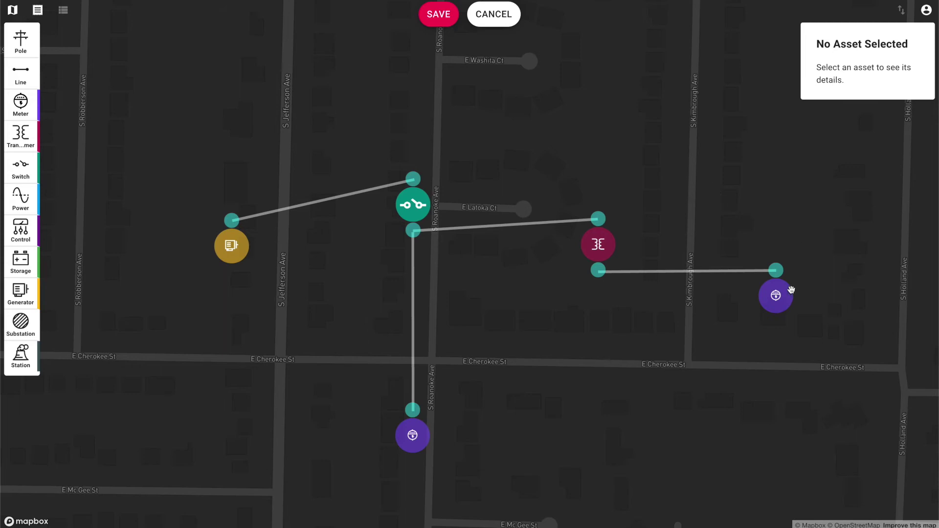
click(776, 296)
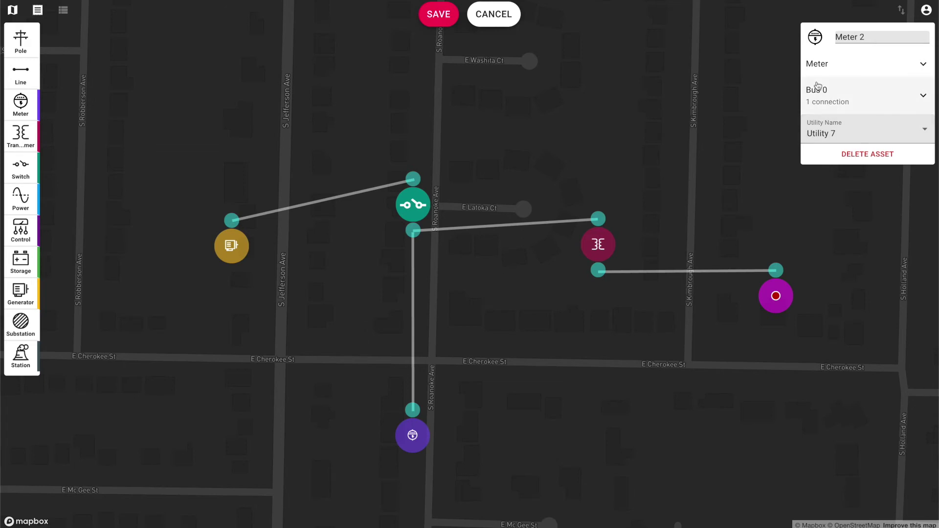
- Give Meter 2 vendor selinc, product sel-2241 and meter type commercial
click(859, 70)
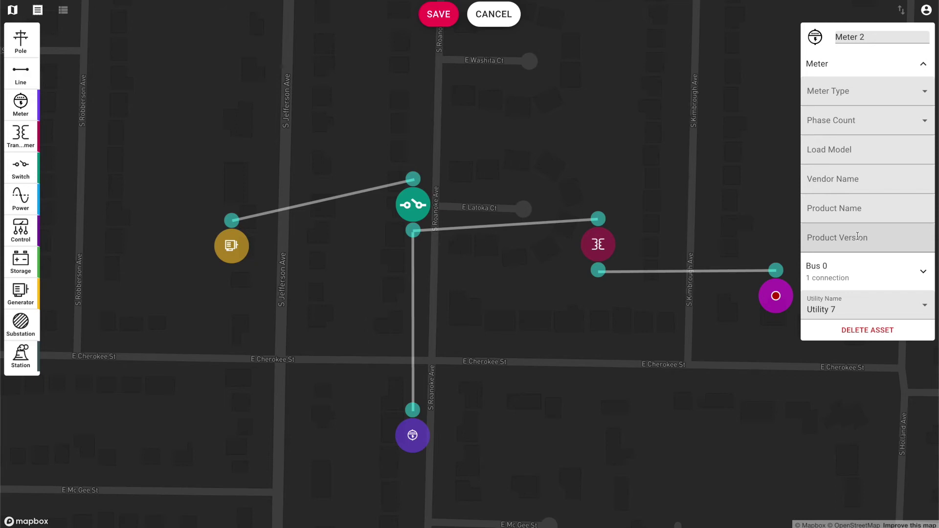
click(876, 179)
text(selinc)
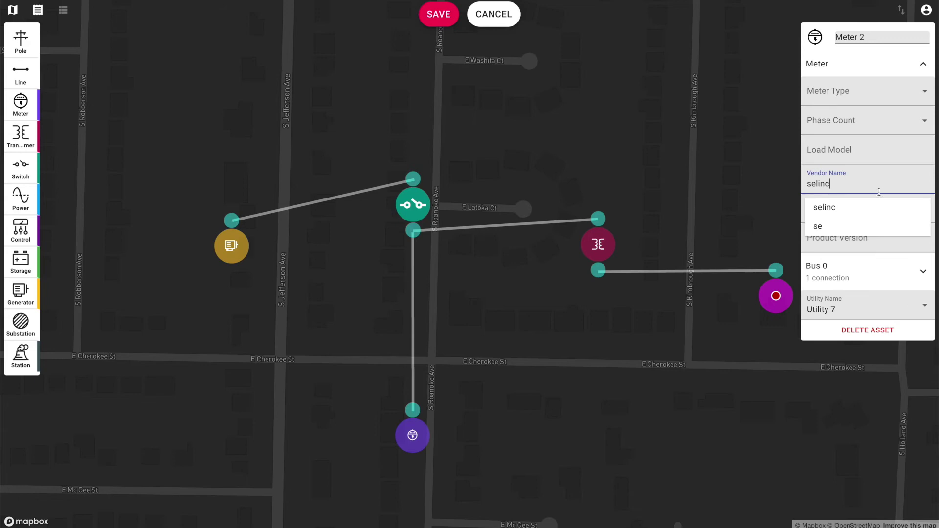
click(881, 208)
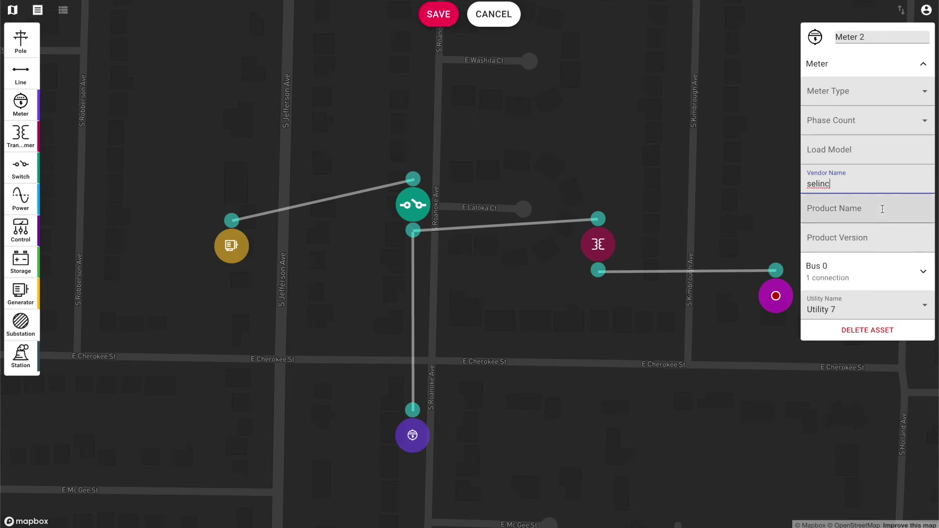
click(882, 210)
text(sel-)
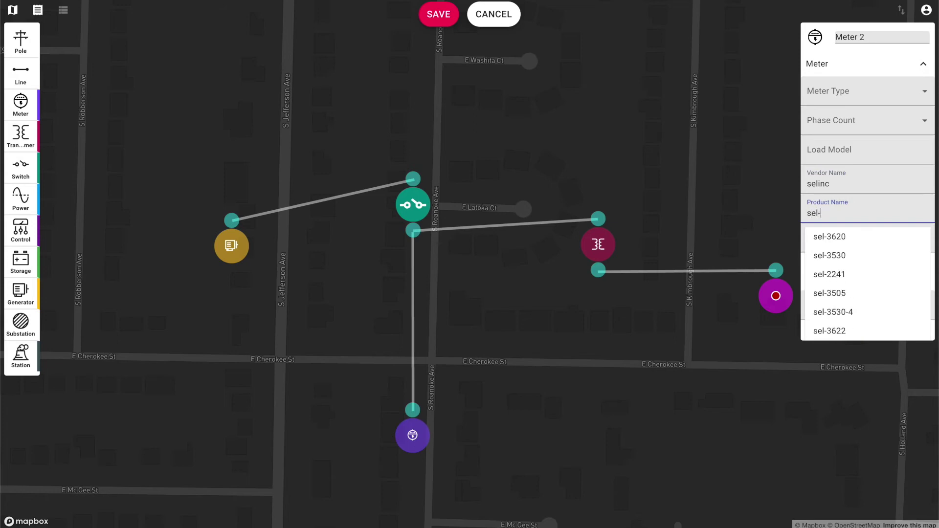
text(2241)
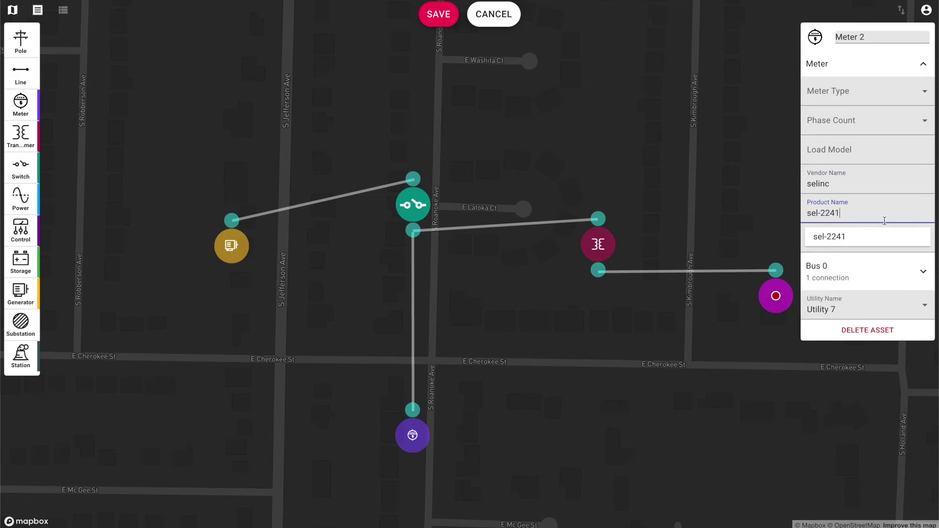
click(887, 237)
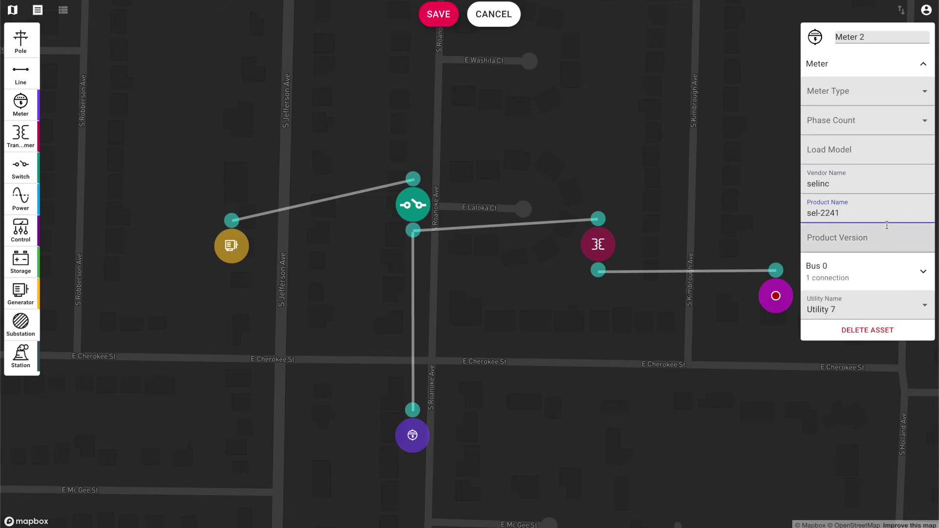
click(867, 94)
click(867, 112)
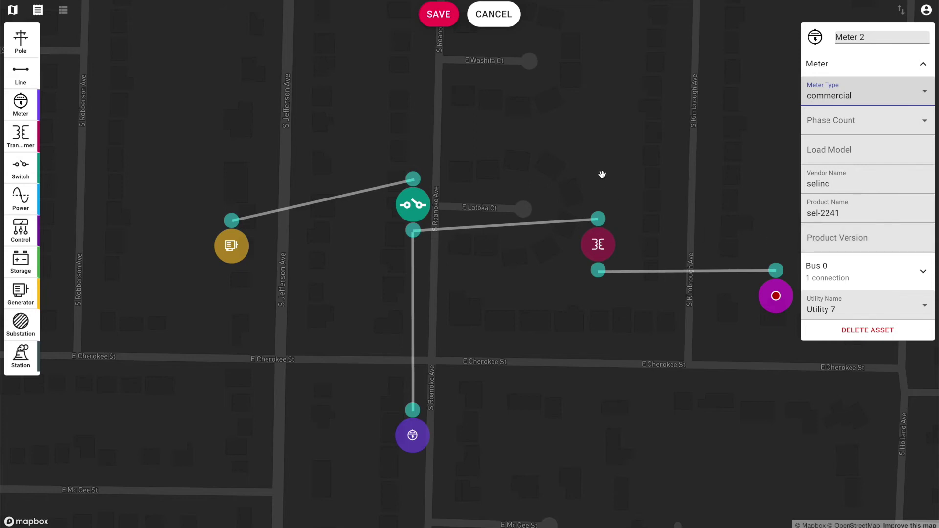
click(418, 205)
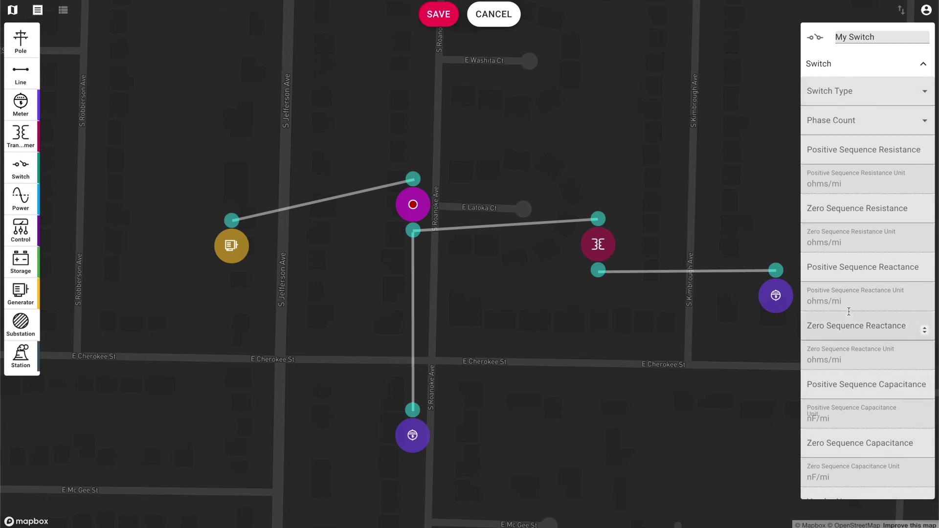
- Fill My Switch's Vendor Name selinc and Product Name sel-2241, then save all edits
scroll(849, 311, down, 2)
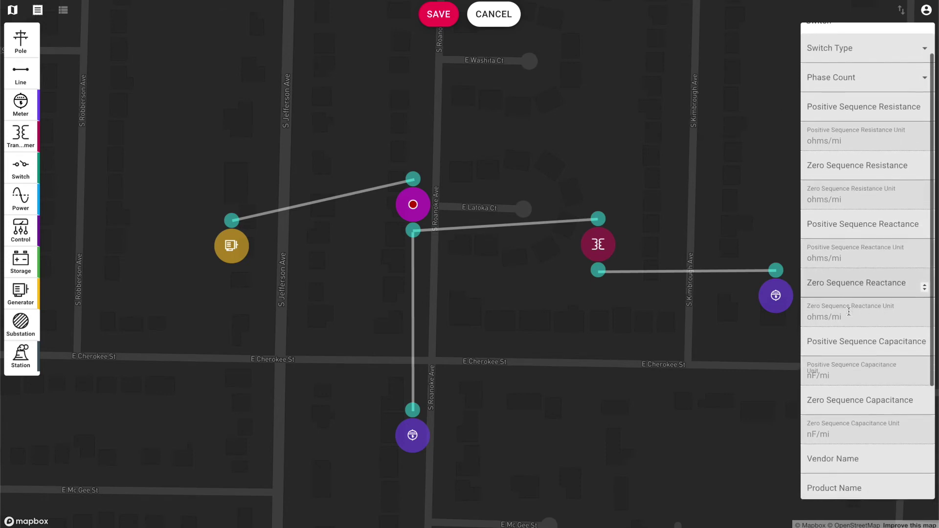
scroll(849, 312, down, 5)
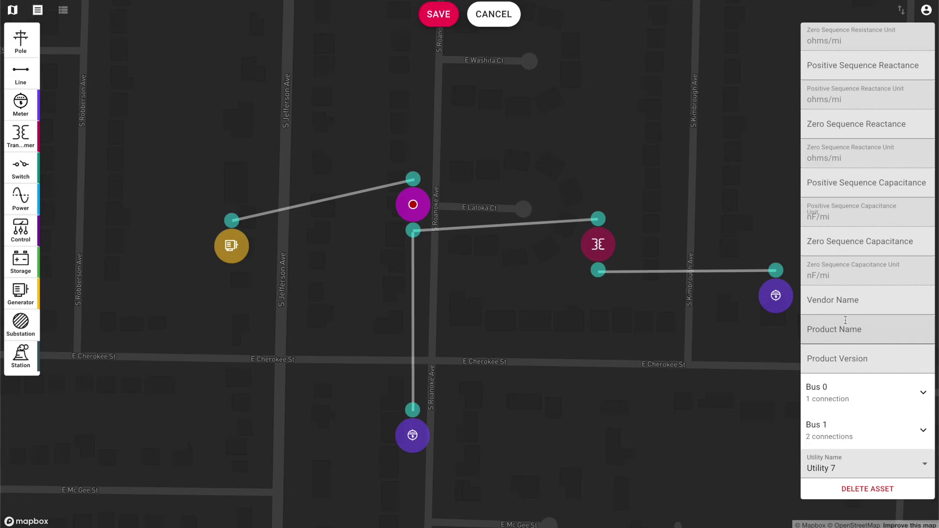
click(845, 304)
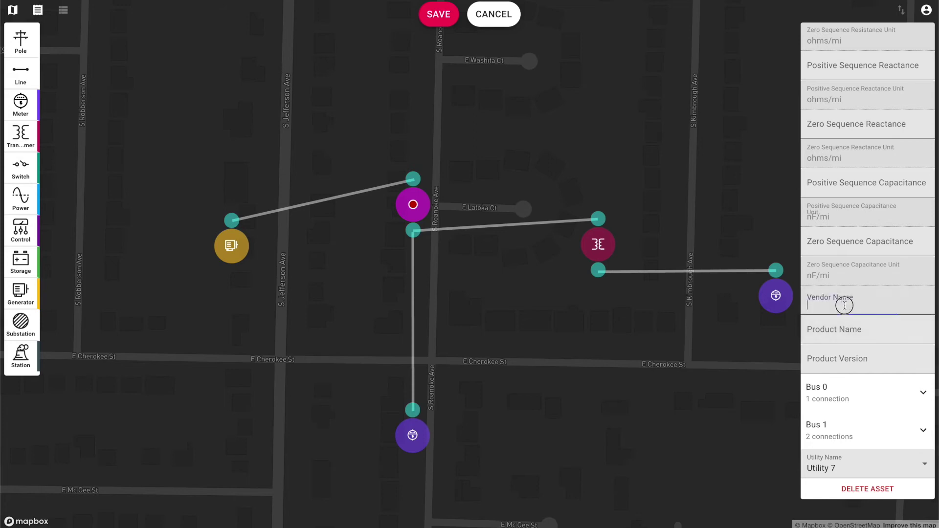
text(selinc)
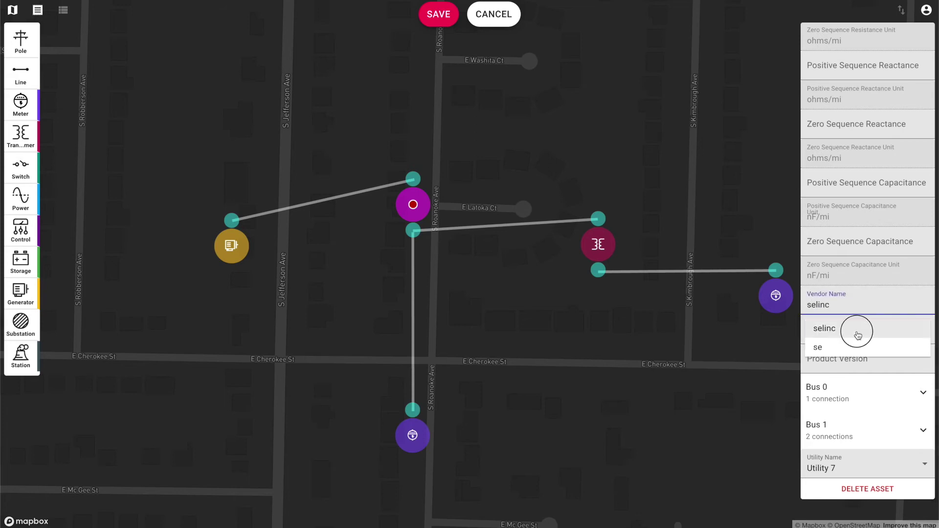
click(853, 328)
click(854, 331)
text(se)
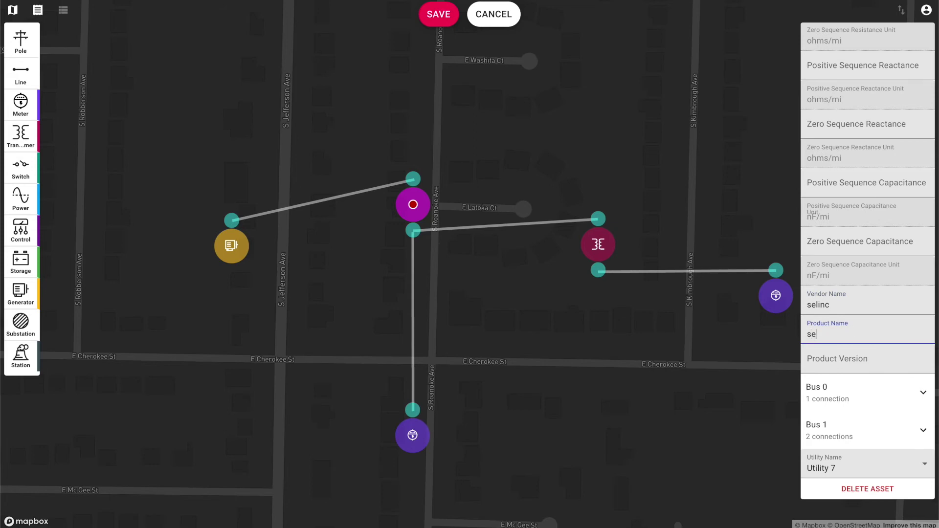
text(l-22)
click(868, 357)
click(437, 19)
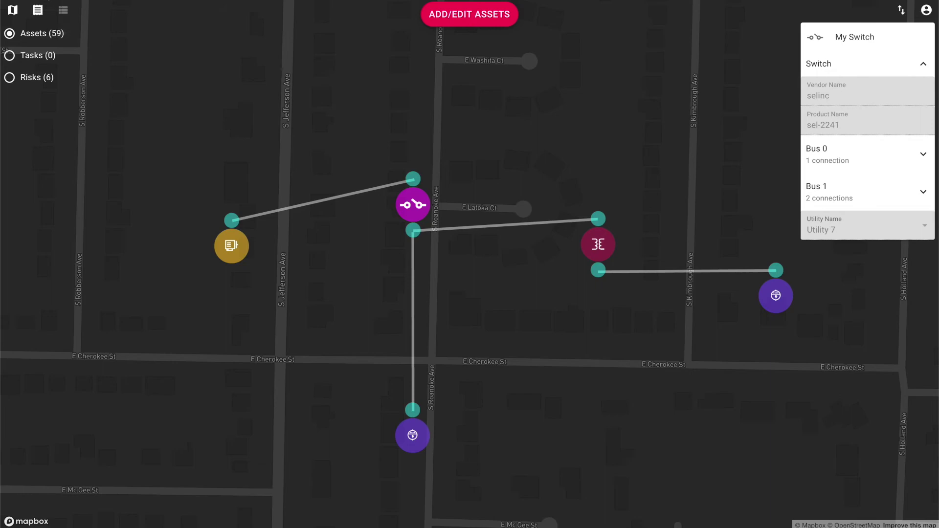
- Reload the page and switch the map to the Risks (12) layer
key(super+r)
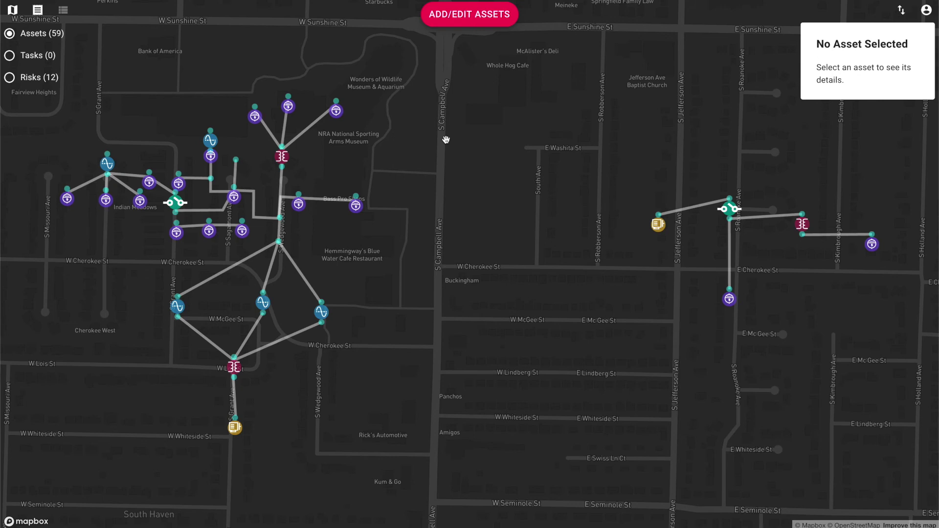
click(35, 79)
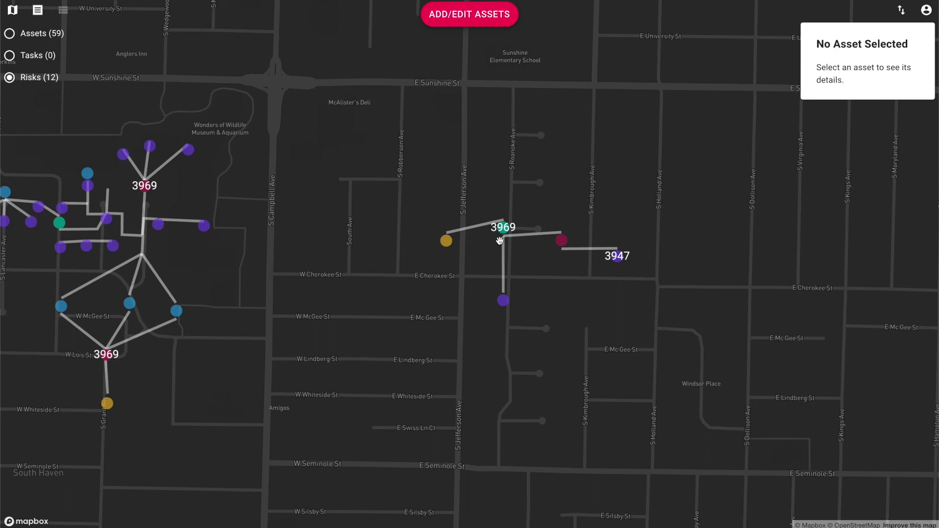
- Inspect the 3969 switch node's CVEs, then switch the map to the Tasks layer
scroll(499, 240, up, 5)
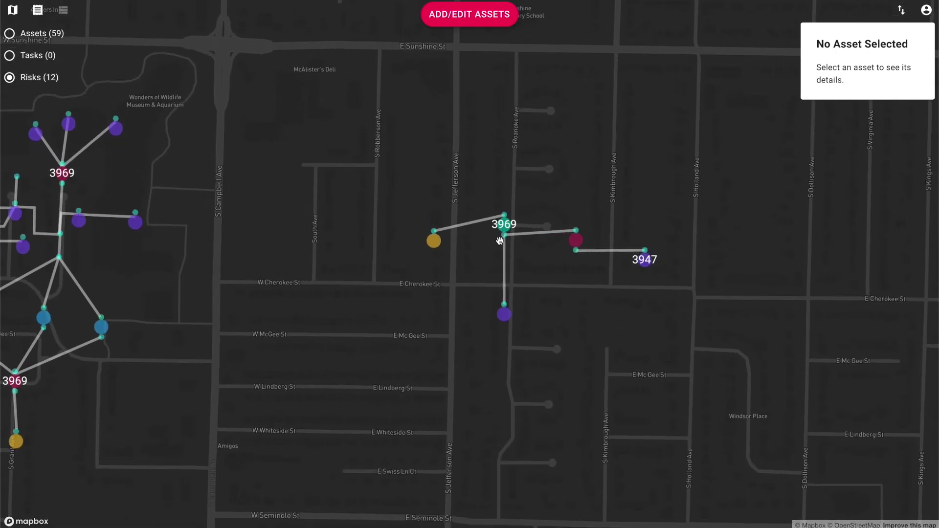
scroll(500, 240, up, 3)
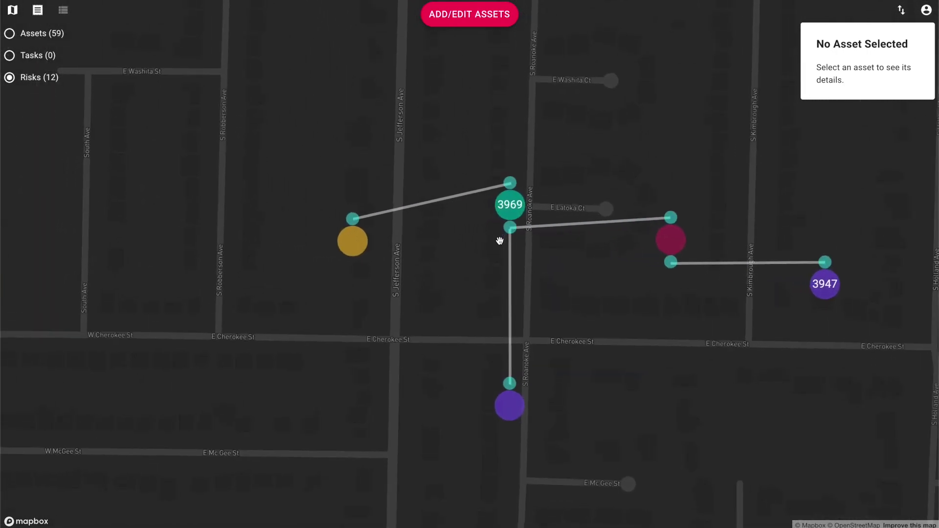
click(511, 214)
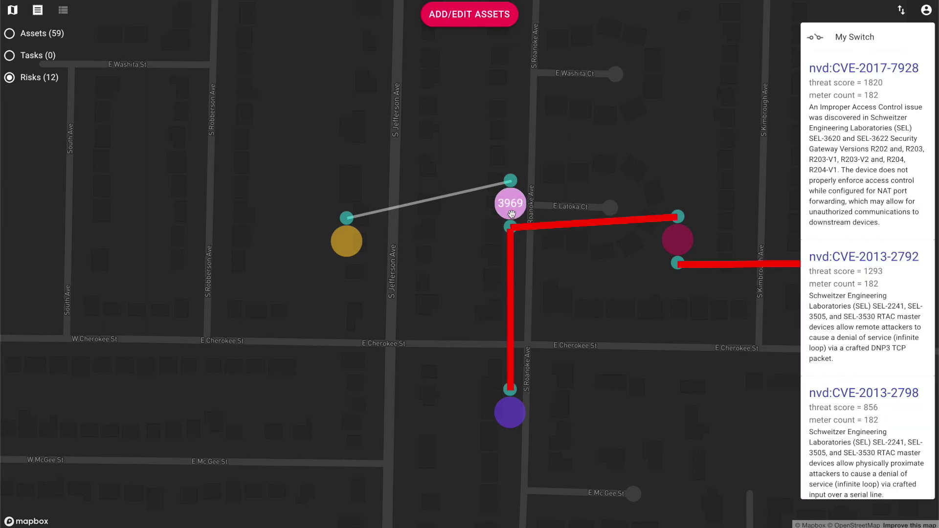
drag(608, 199, 469, 191)
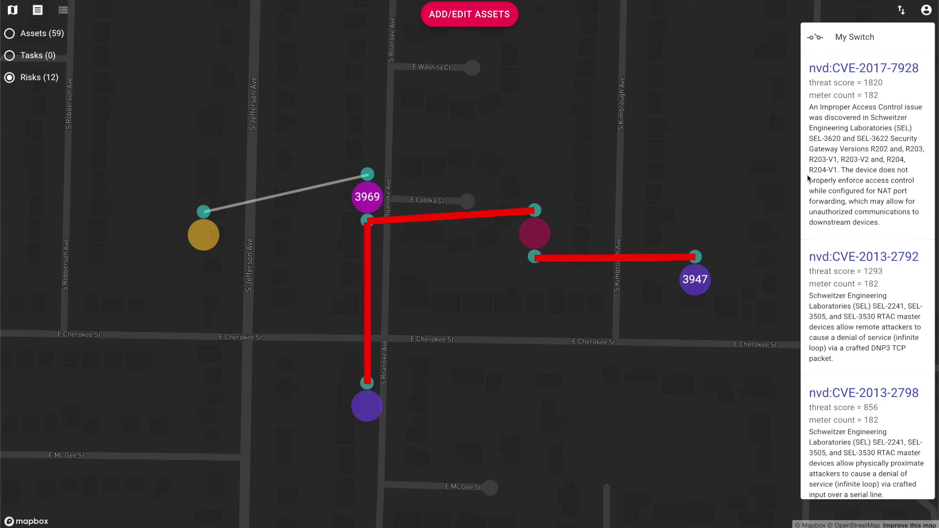
scroll(807, 174, down, 1)
scroll(807, 174, up, 1)
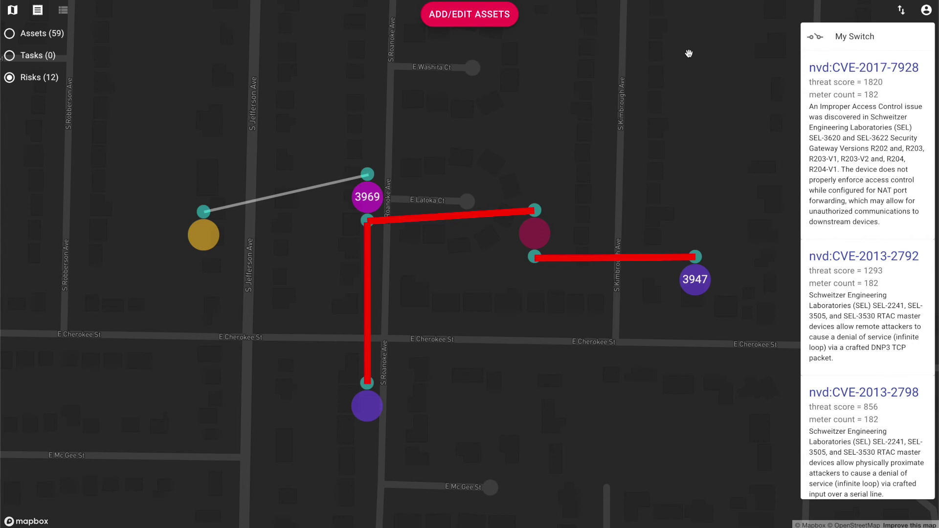
scroll(688, 53, down, 1)
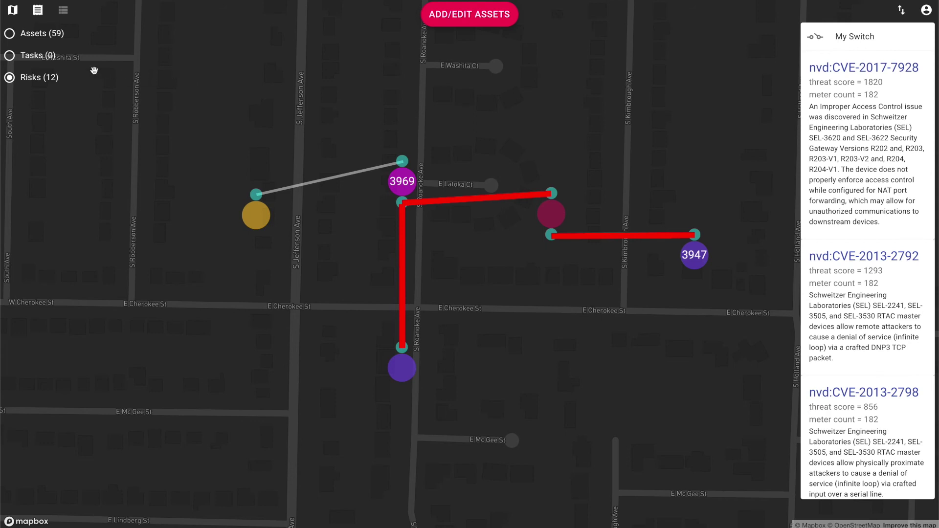
click(25, 58)
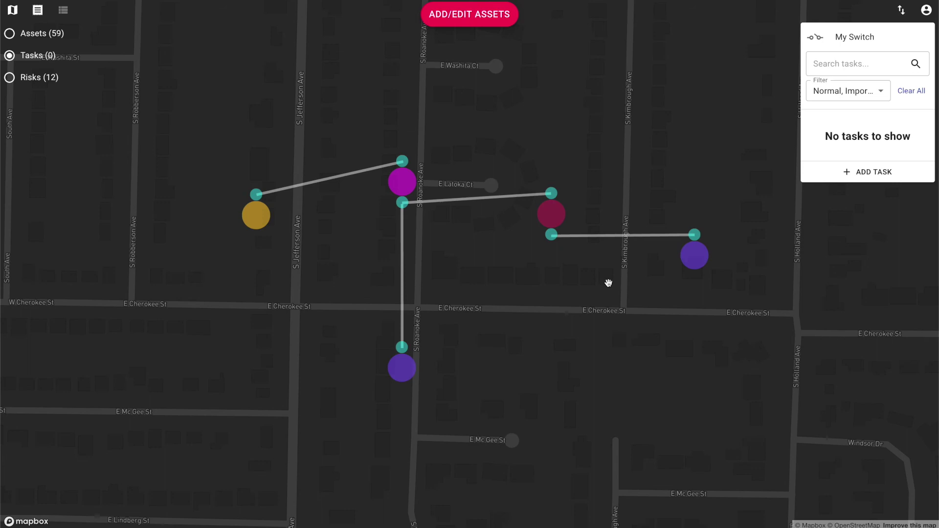
- Create an Important 'Update firmware' task on Meter 1 and open its details
click(399, 371)
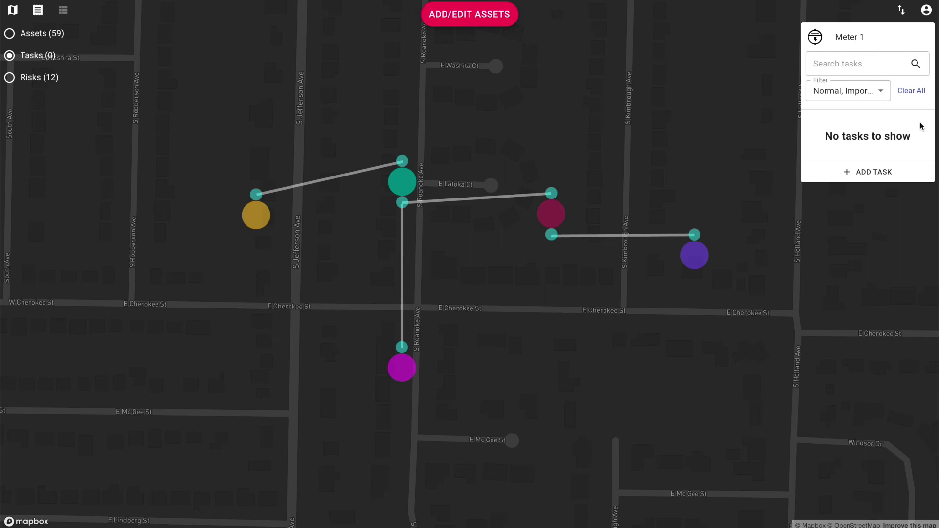
click(868, 180)
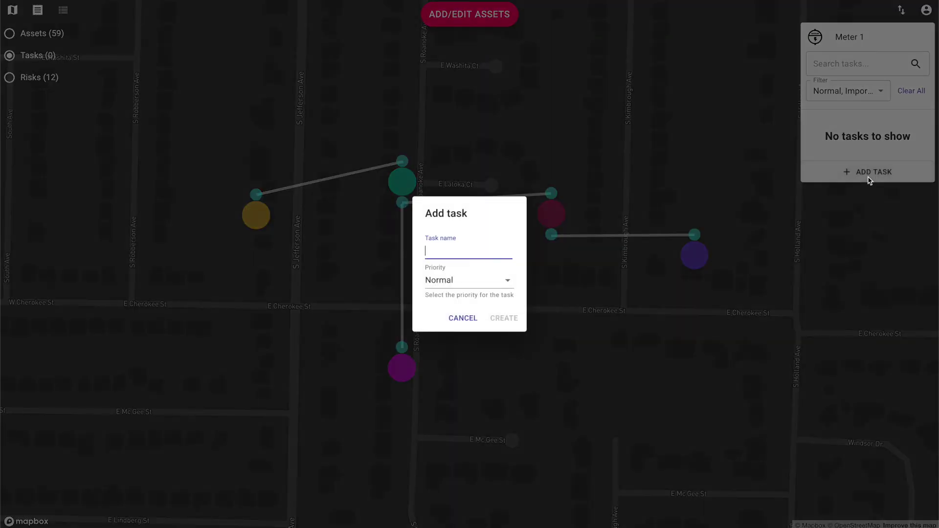
text(Update firmware)
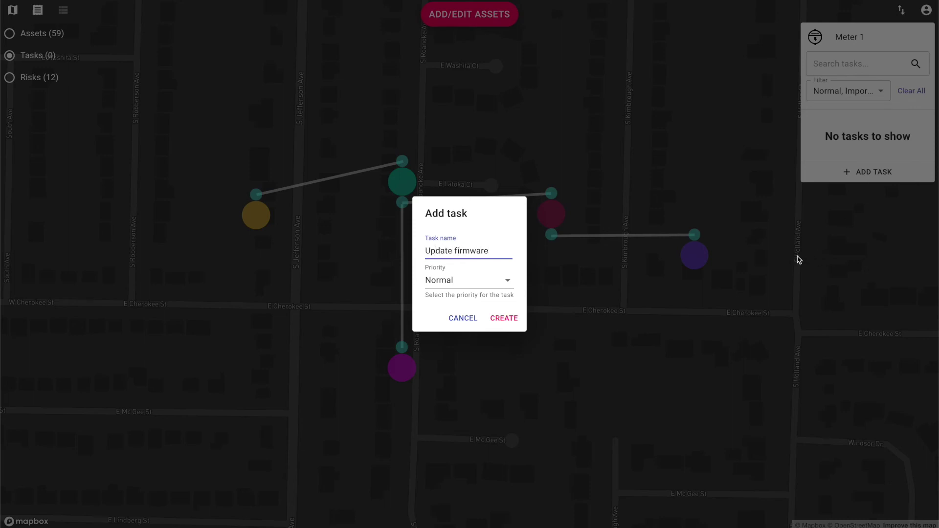
click(473, 277)
click(473, 297)
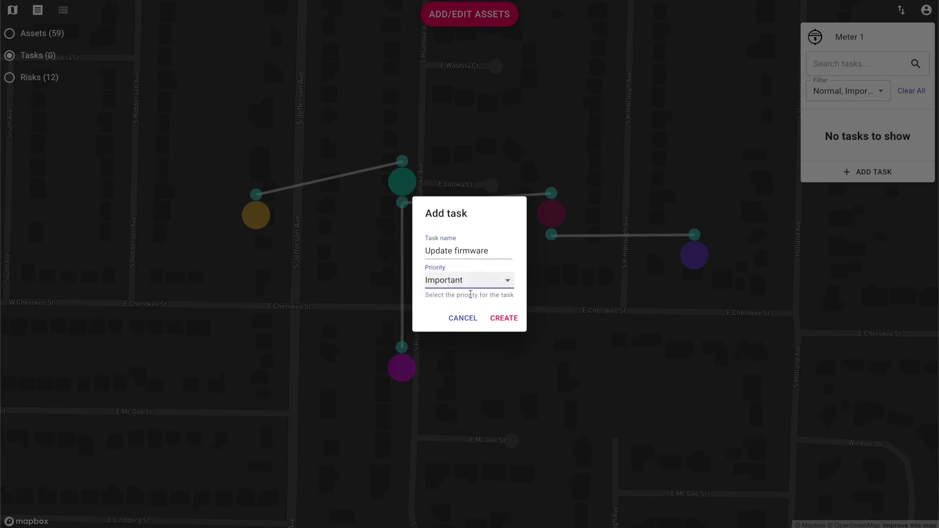
click(507, 320)
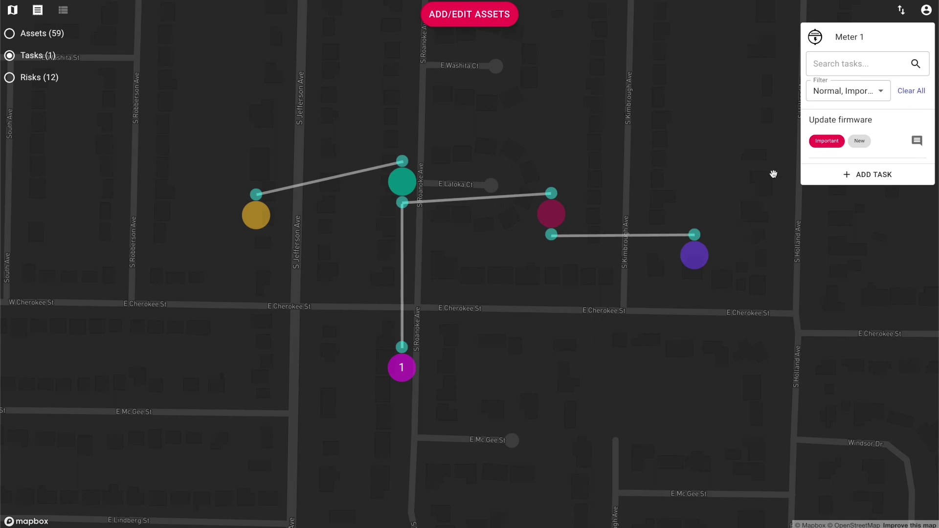
click(887, 136)
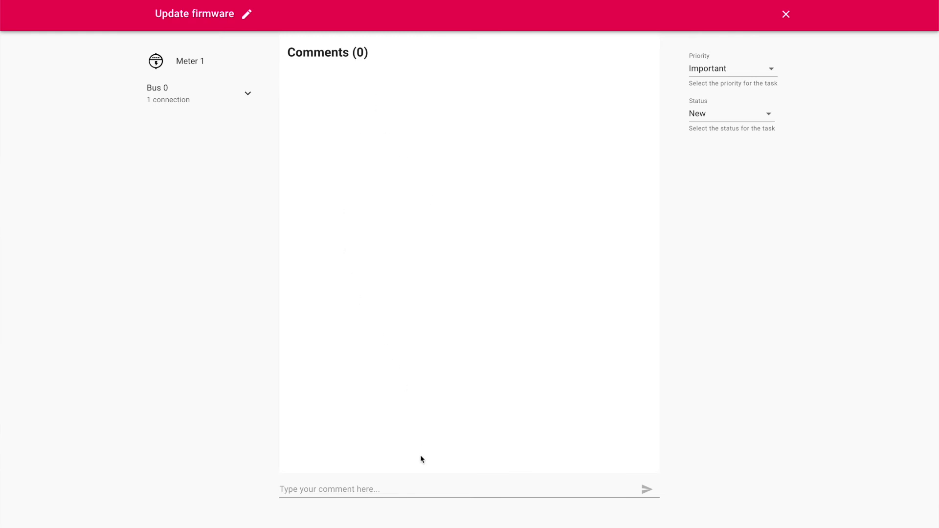
- Post the comments 'one' and 'two' on the Update firmware task
click(416, 489)
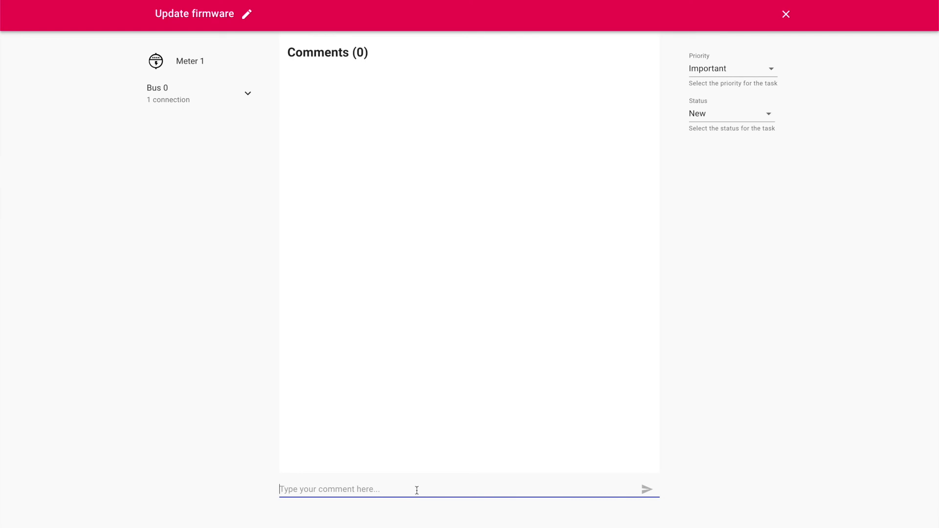
text(one)
key(Return)
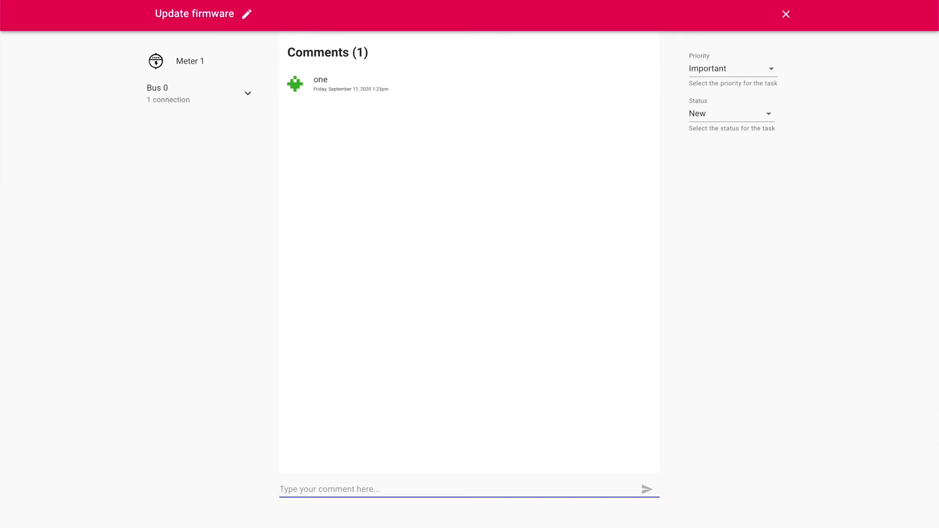
text(two)
key(Return)
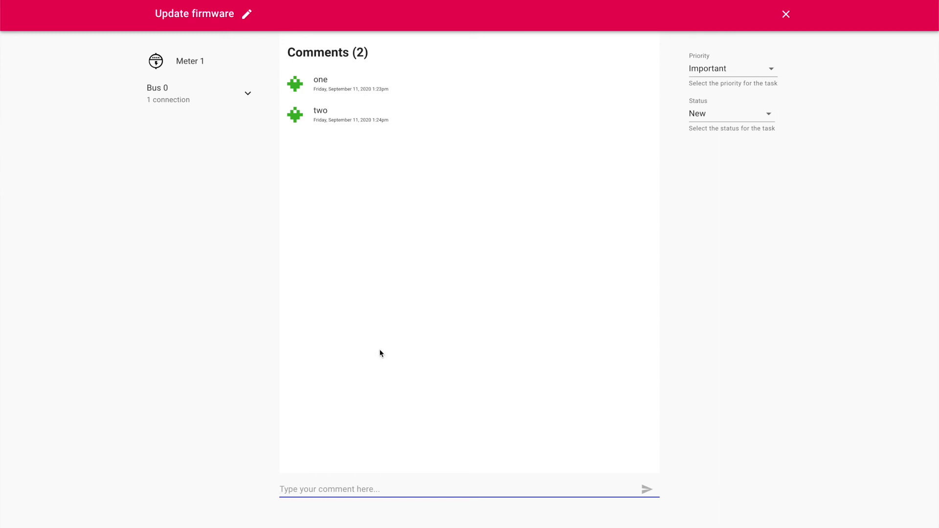
- Set the task status to Pending and close the task details
click(719, 112)
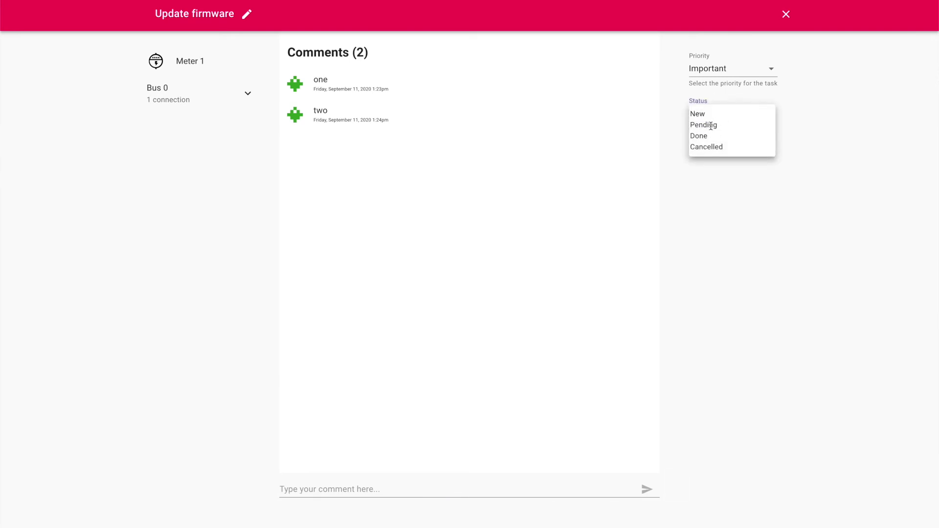
click(710, 125)
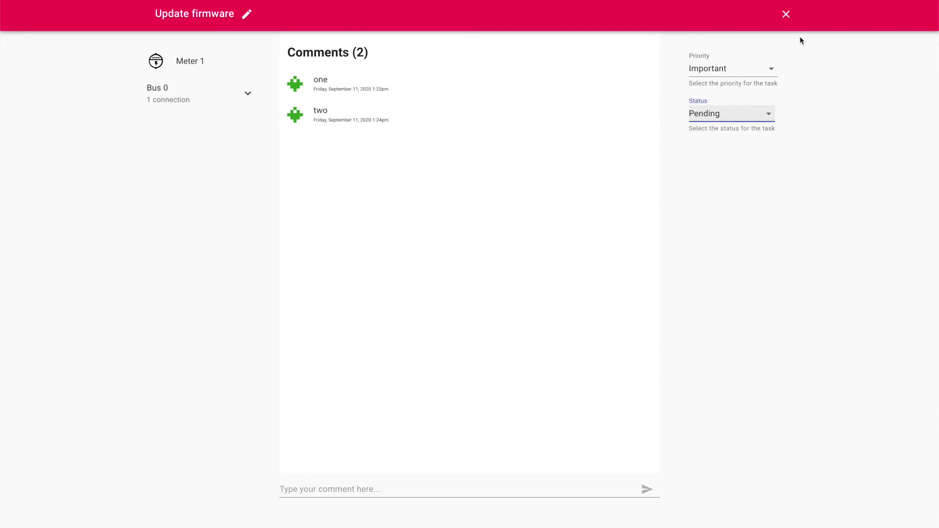
click(785, 14)
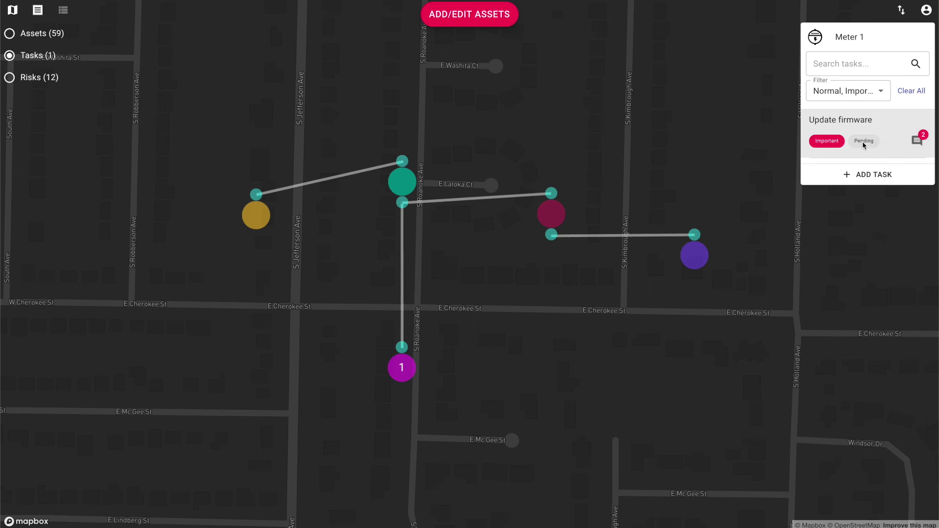
- Clear all task filters, then filter Meter 1's task list to Done only
click(879, 96)
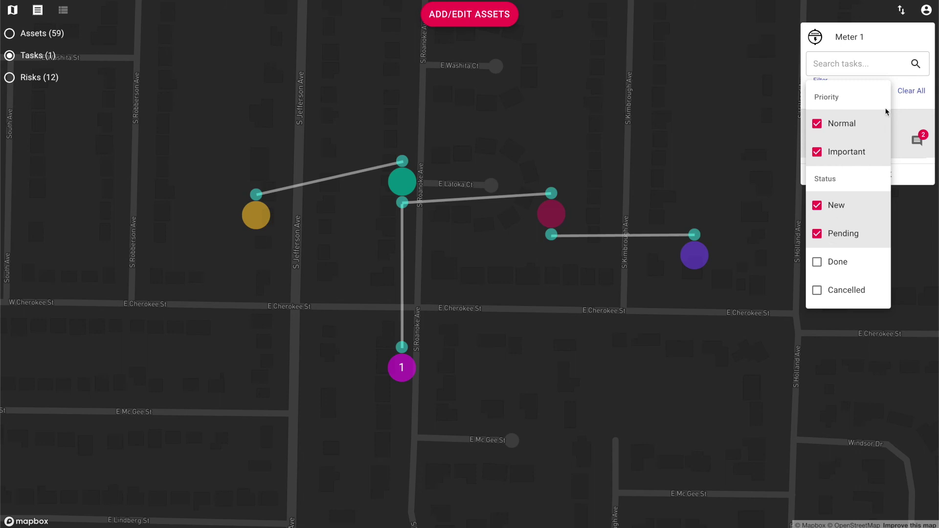
click(912, 98)
click(912, 97)
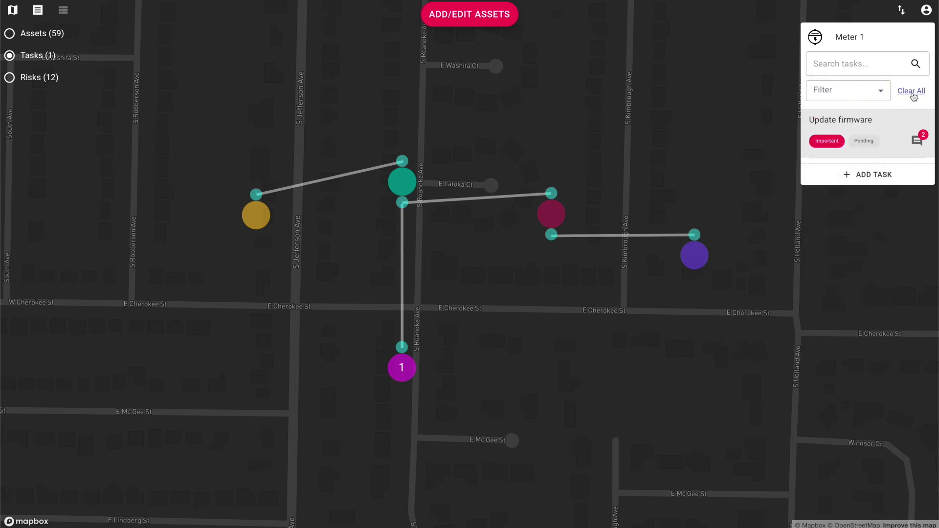
click(853, 94)
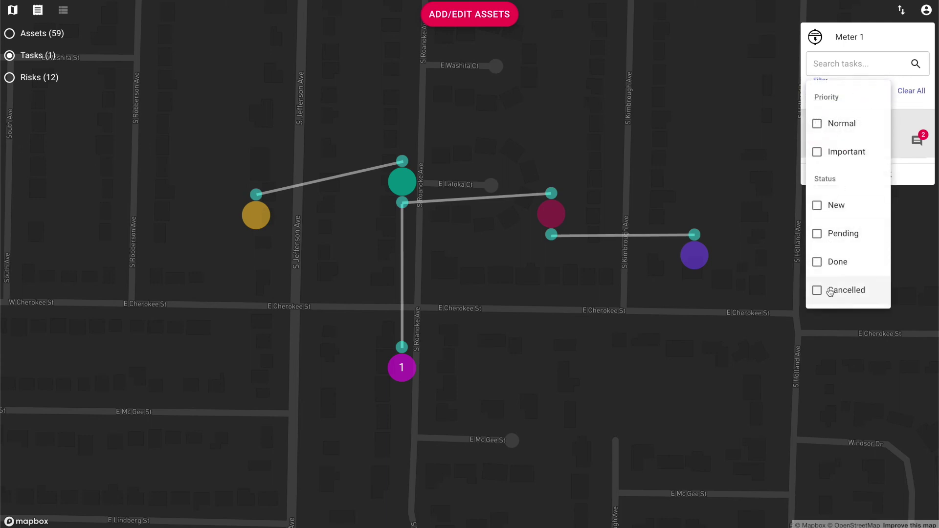
click(904, 106)
click(859, 96)
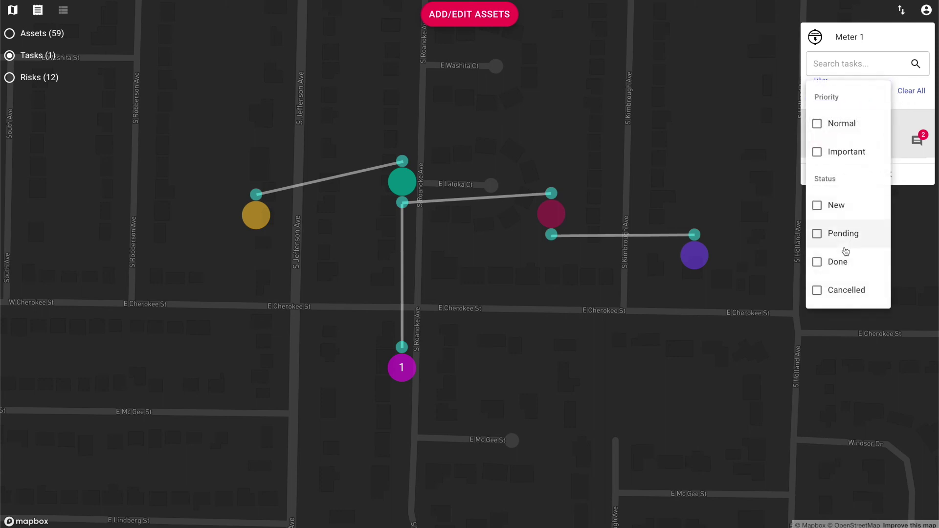
click(818, 263)
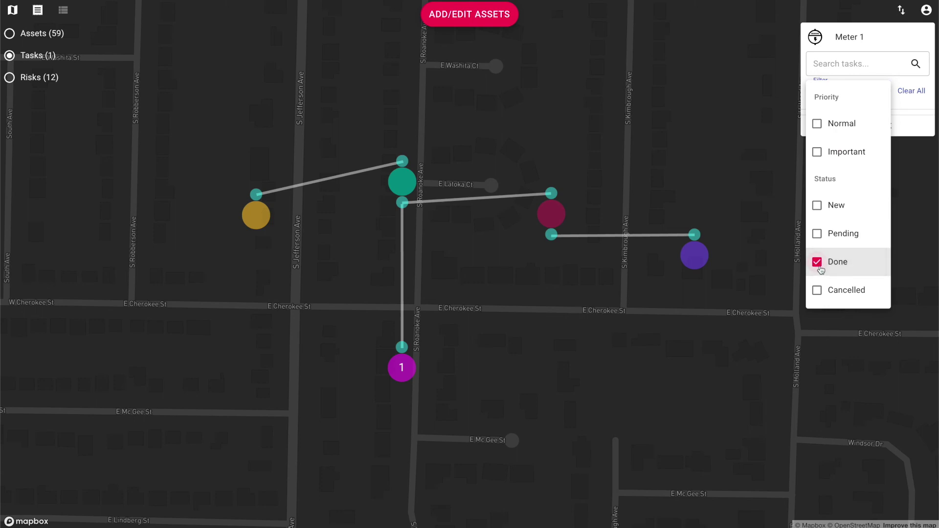
click(935, 196)
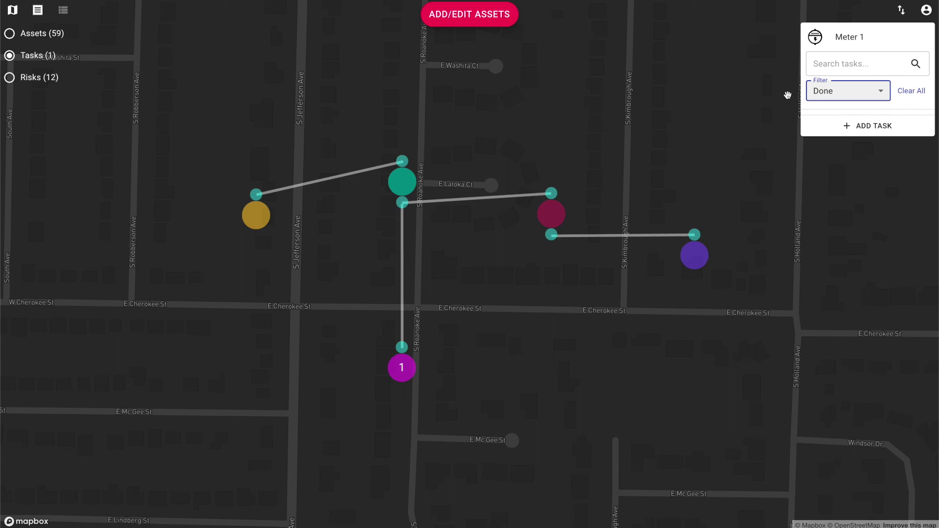
- Export all assets in CSV format to assets (2).csv and view the download's options
click(901, 11)
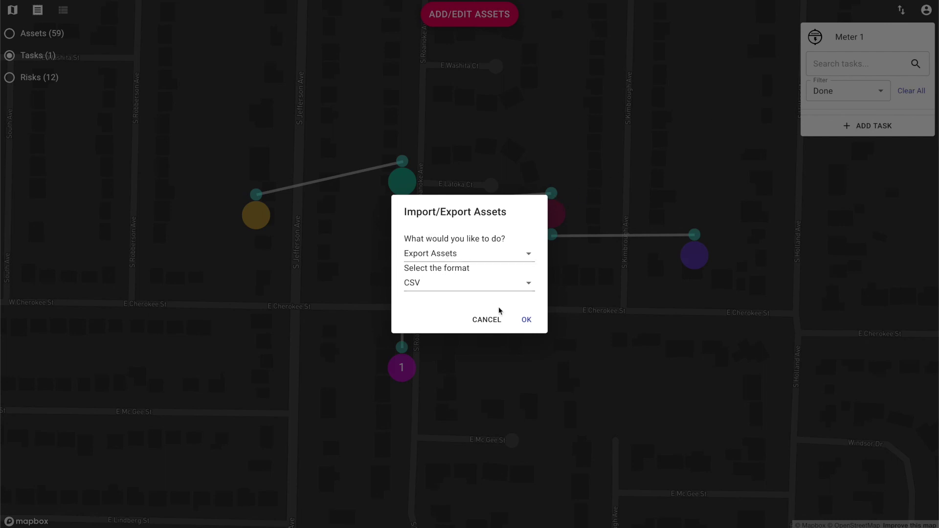
click(529, 324)
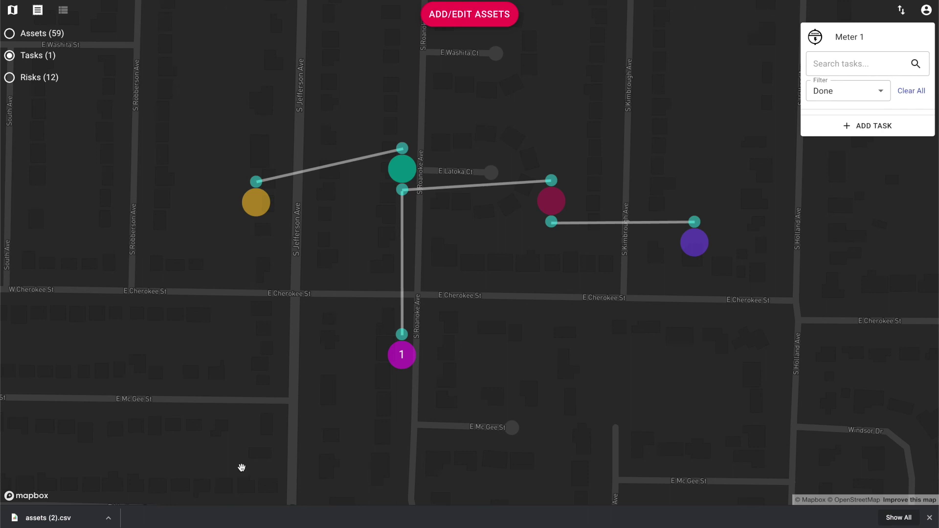
click(109, 517)
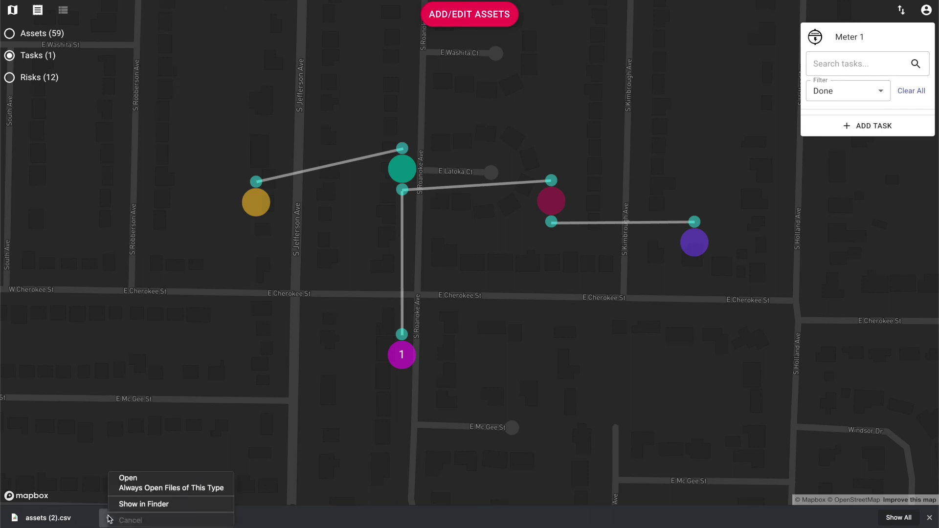
- Open assets (2).csv from the Downloads folder in Microsoft Excel via Open With
click(134, 508)
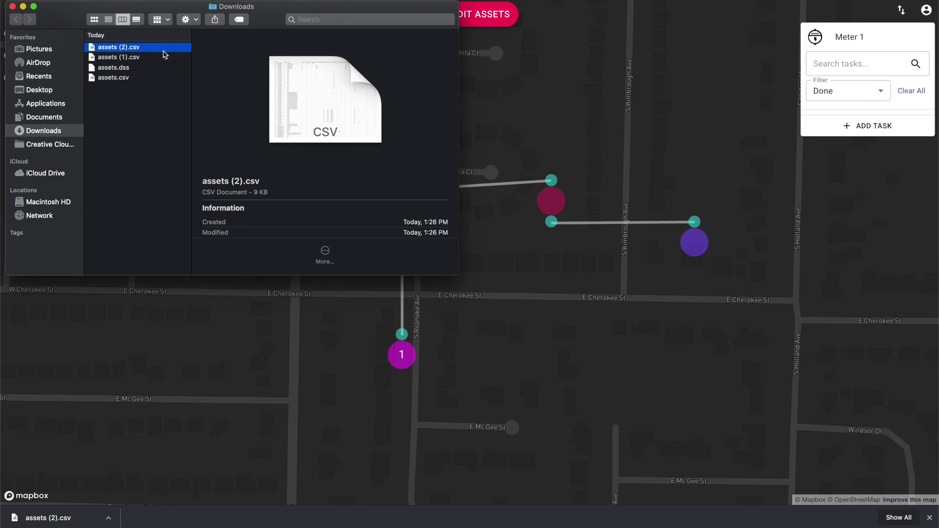
right_click(163, 47)
mouse_move(220, 64)
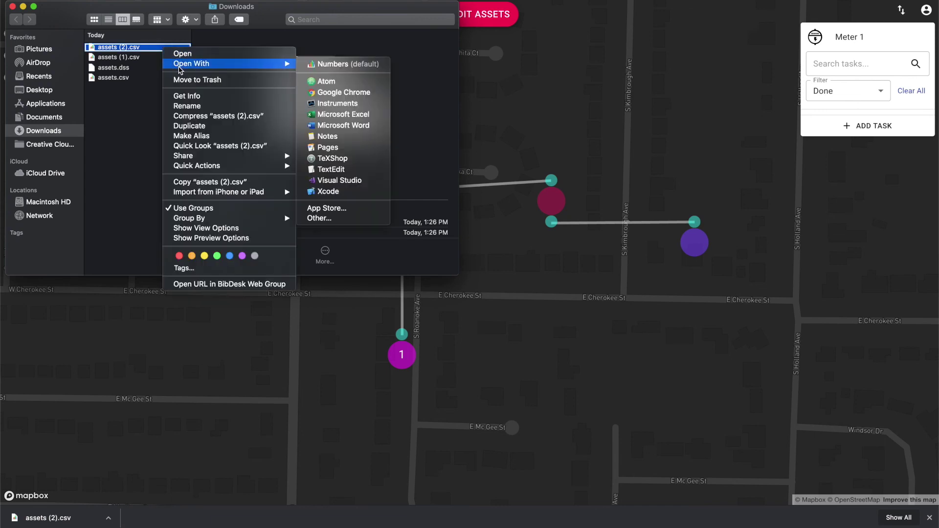
click(331, 116)
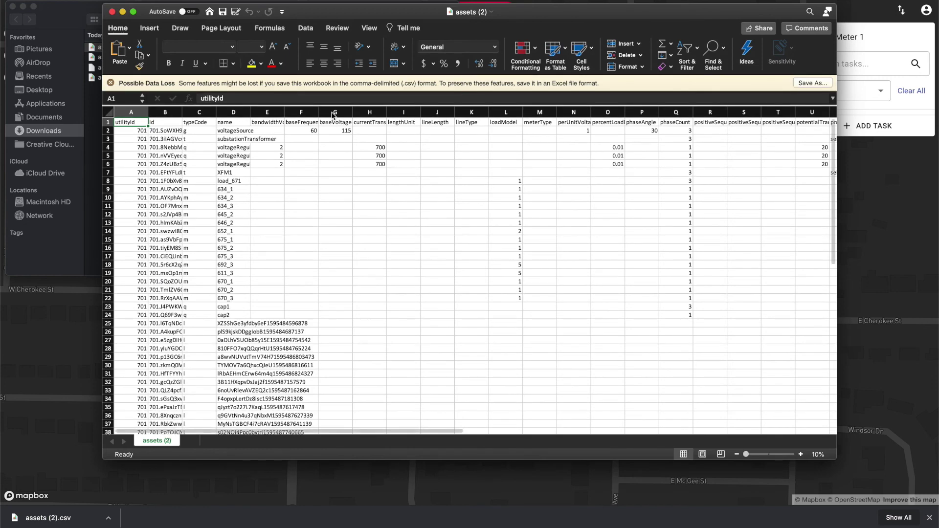
- Replace 'My Generator' in cell D52 with 'Generator 123'
scroll(219, 189, down, 3)
scroll(219, 190, up, 3)
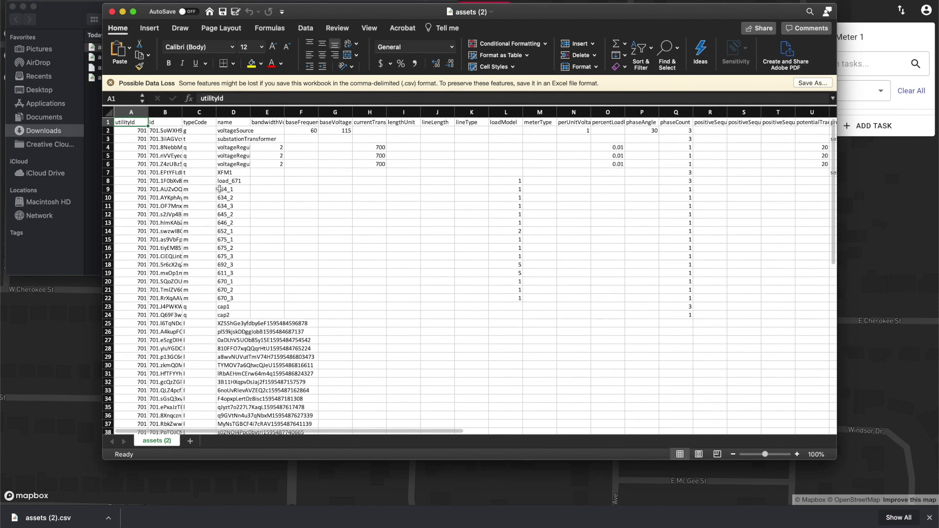
scroll(219, 189, down, 3)
scroll(219, 190, up, 3)
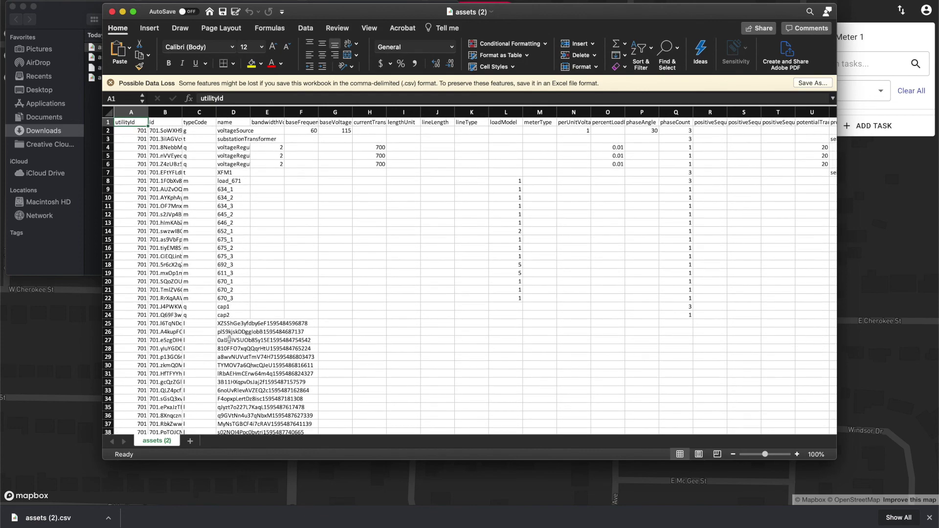
scroll(228, 341, down, 8)
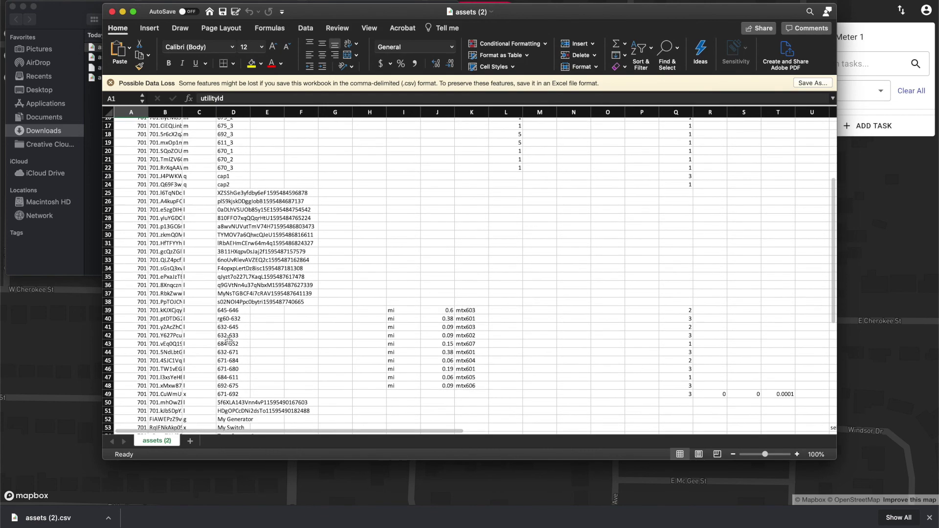
scroll(229, 341, down, 2)
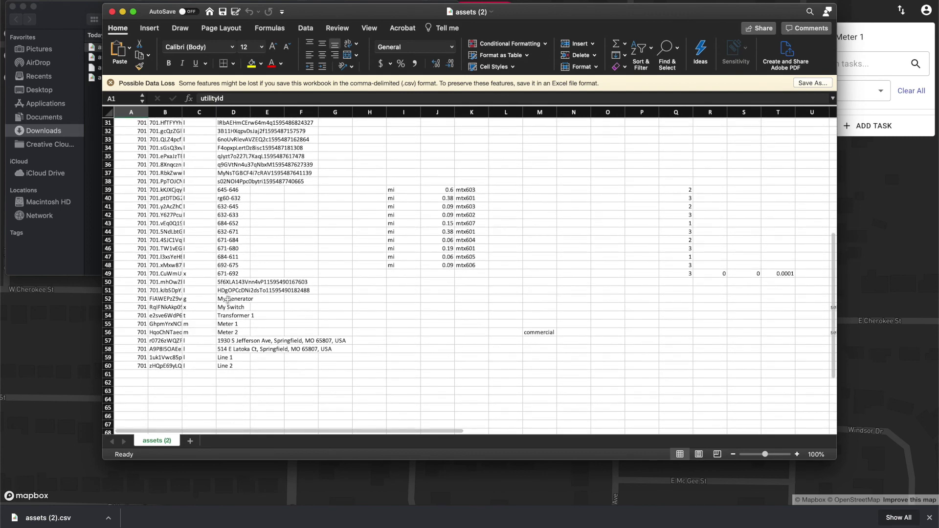
double_click(228, 299)
triple_click(228, 299)
text(Genet)
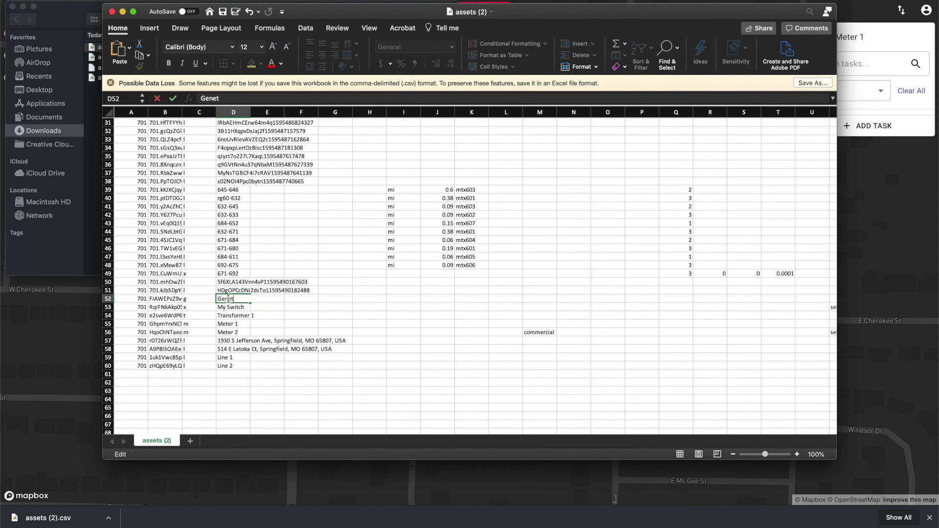
key(BackSpace)
text(rator 123)
key(Return)
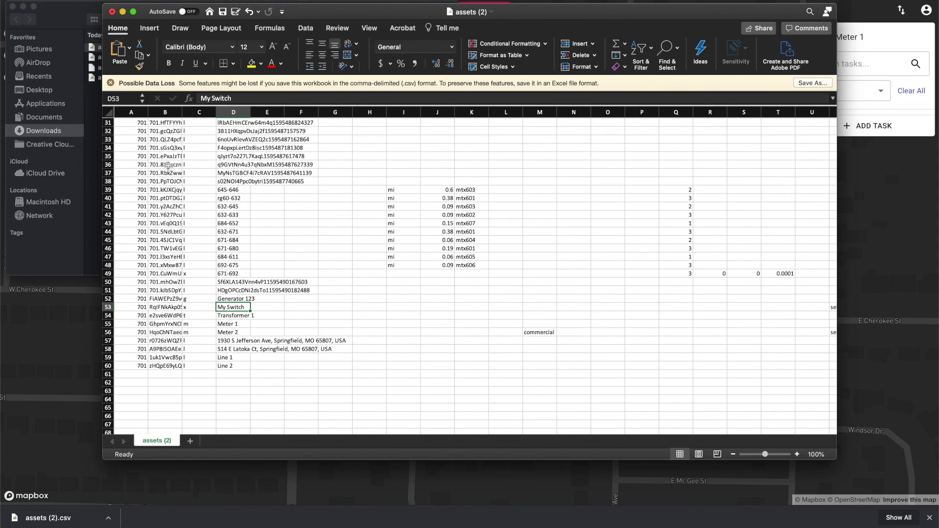
- Save the CSV, quit Excel and return to the Asset Tracker map
key(super+s)
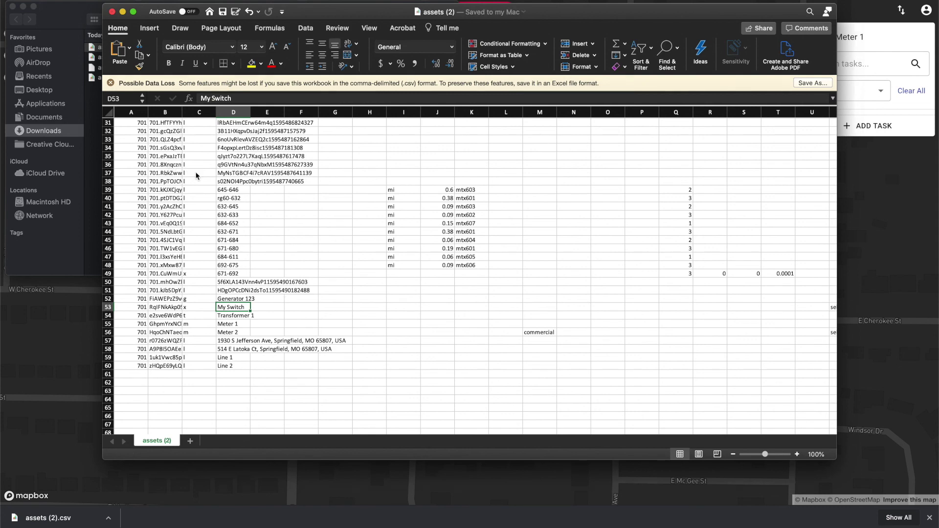
key(super+q)
click(646, 212)
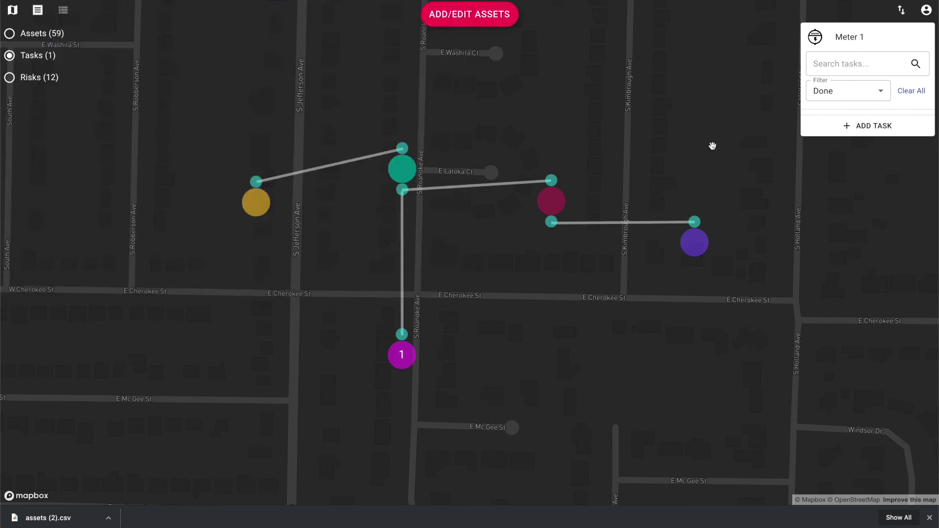
- Import assets (2).csv with Overwrite existing records ticked, confirming replacement of all assets
click(898, 11)
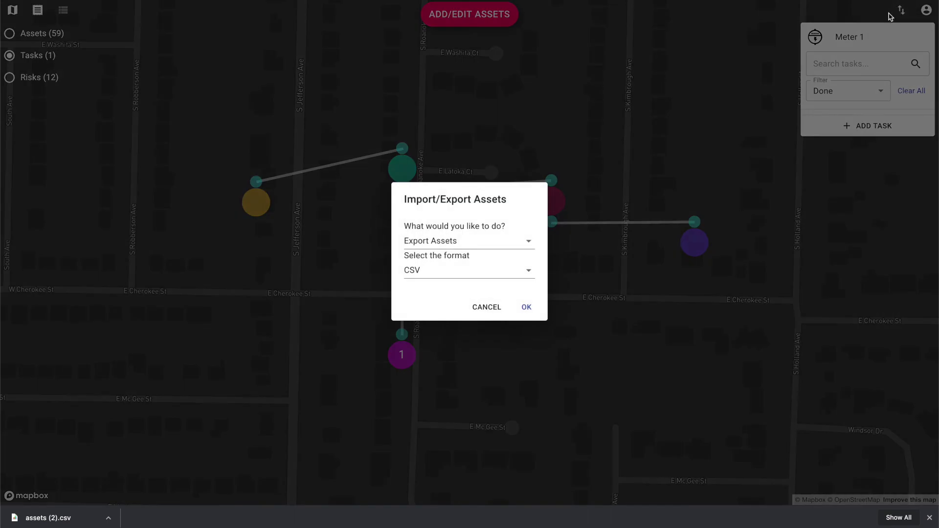
click(471, 246)
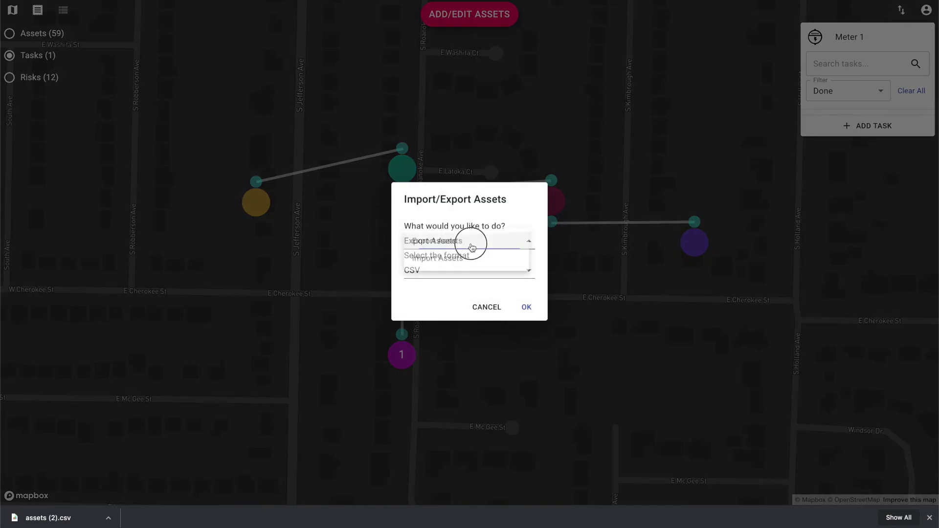
click(469, 260)
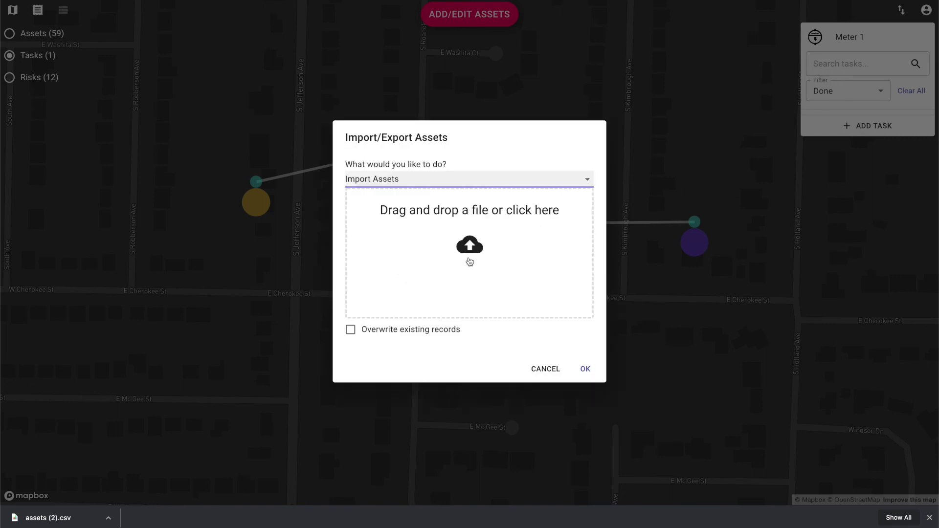
click(469, 259)
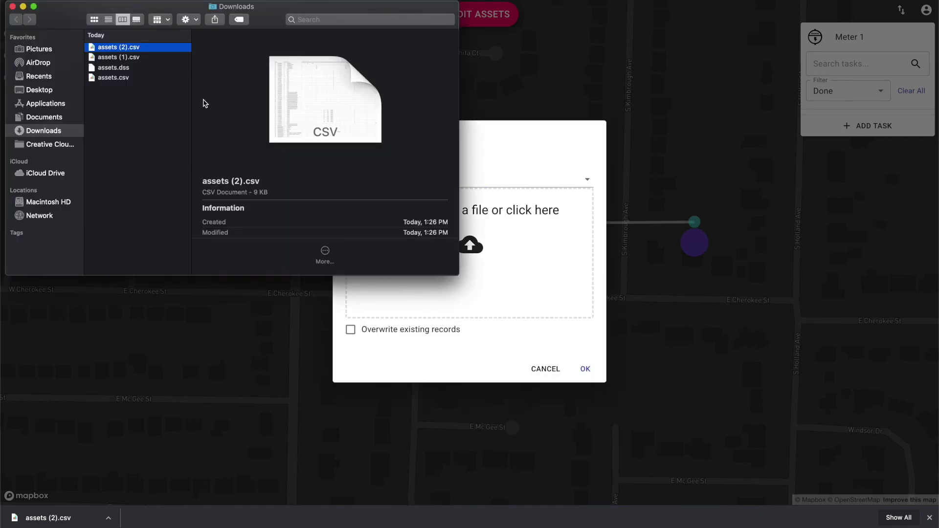
drag(152, 49, 546, 246)
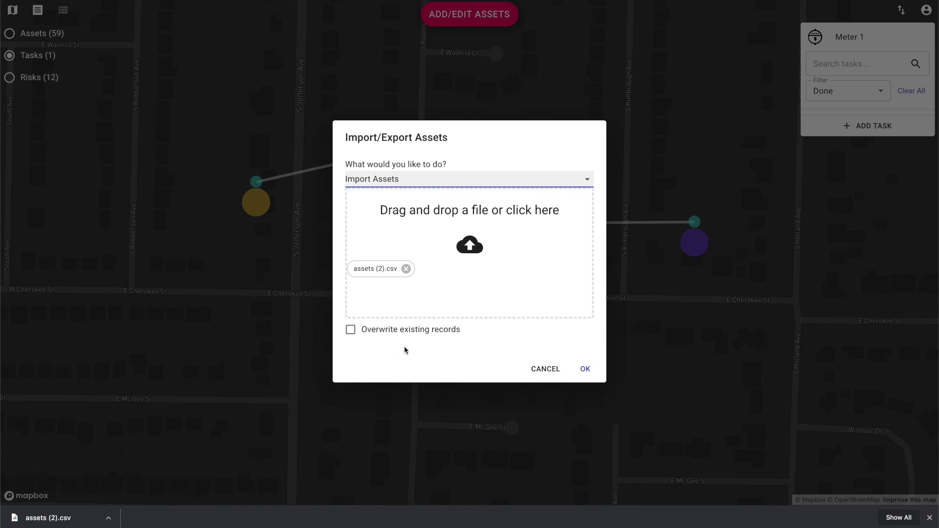
click(430, 332)
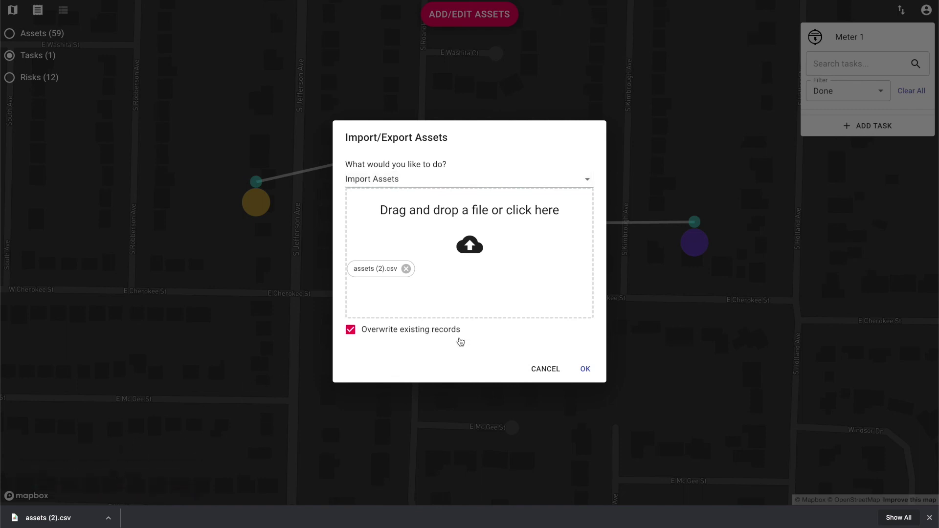
click(585, 374)
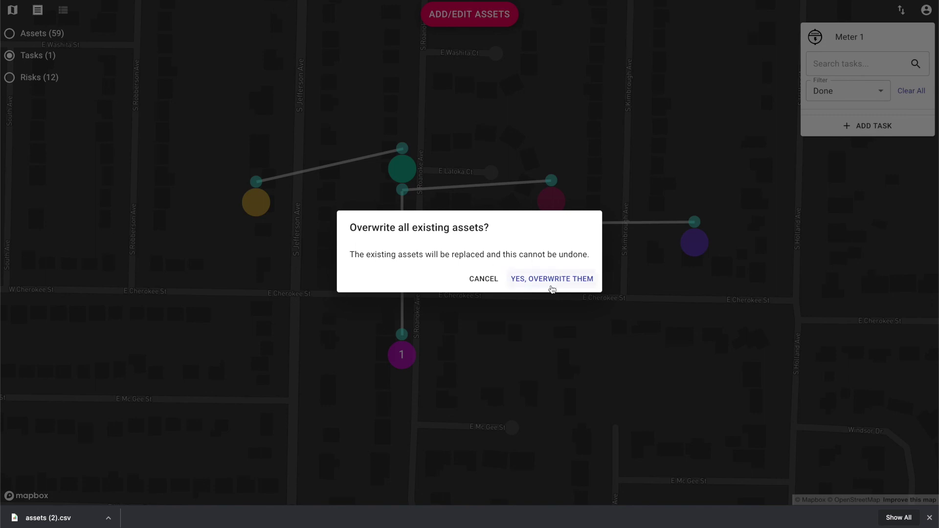
click(552, 288)
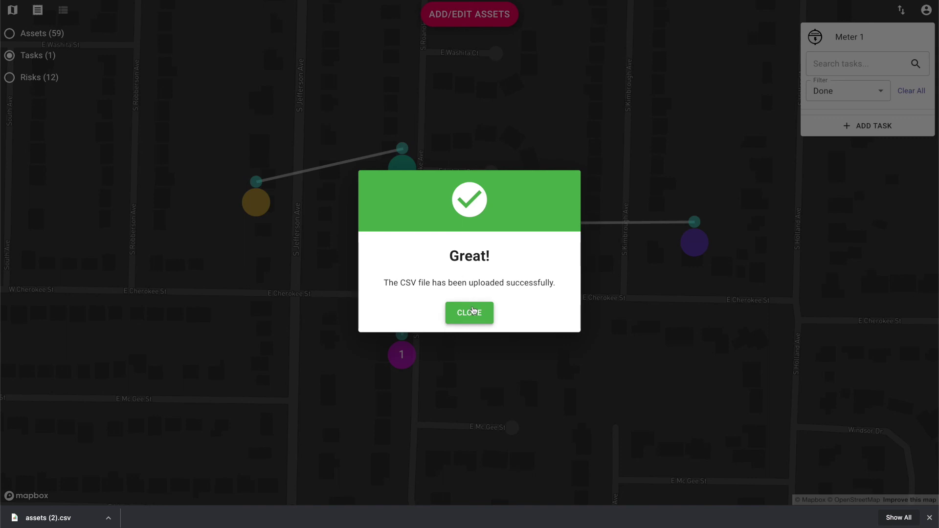
click(473, 312)
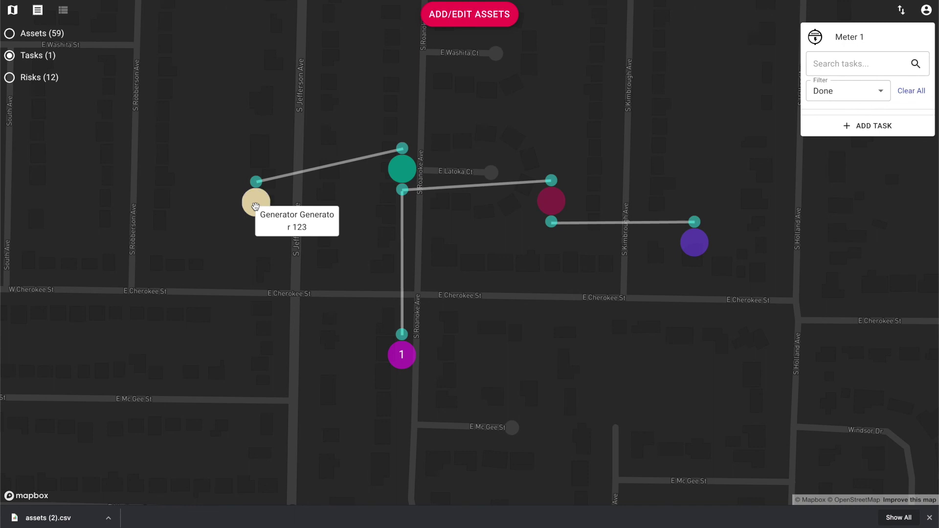
- Select the generator on the map to show the Generator 123 tasks panel
click(258, 207)
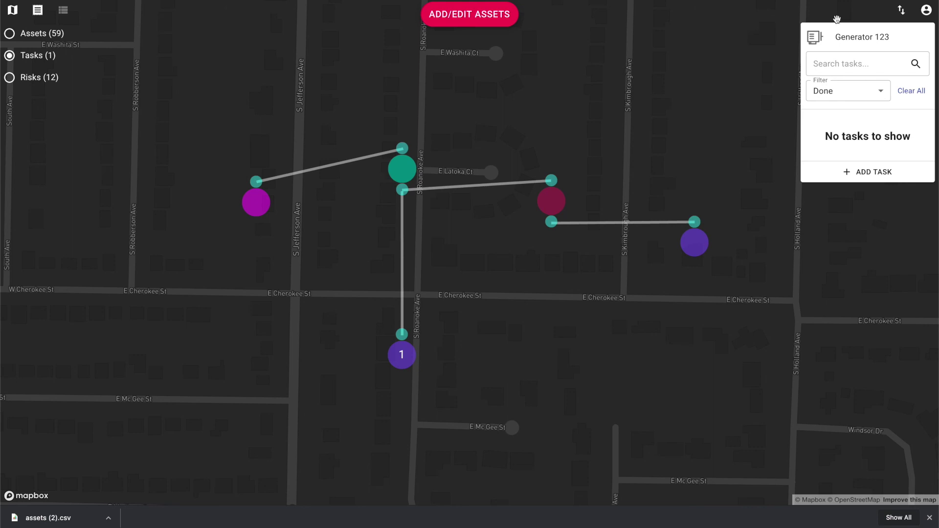
- Export the assets in DSS format with Generator 123 as the power source
click(903, 14)
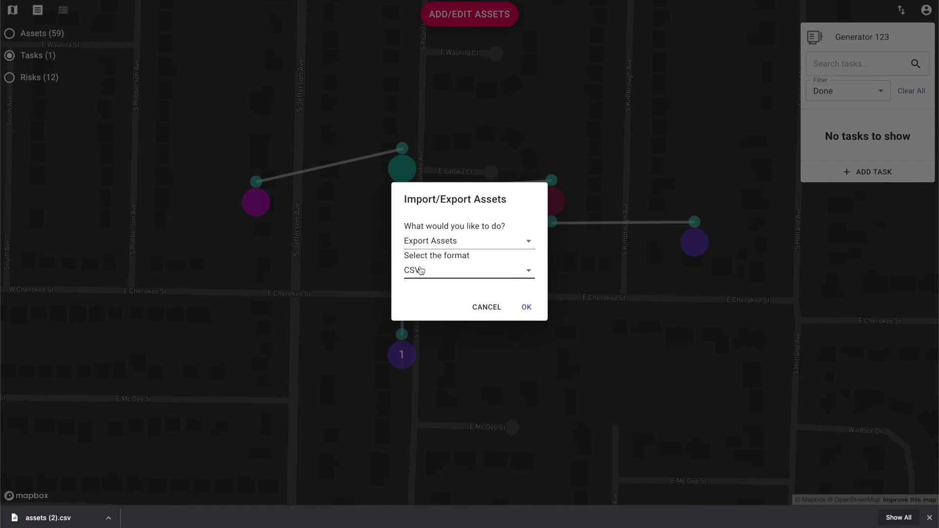
click(421, 270)
click(423, 289)
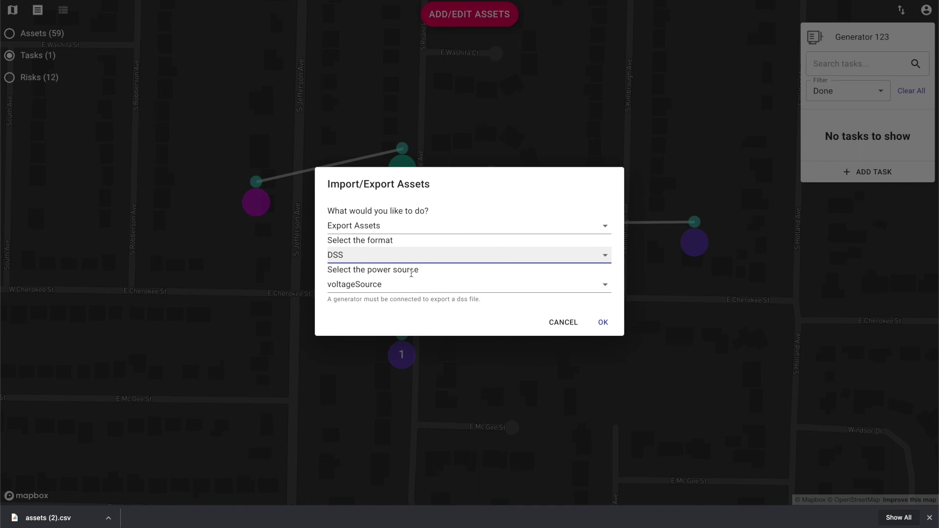
click(388, 289)
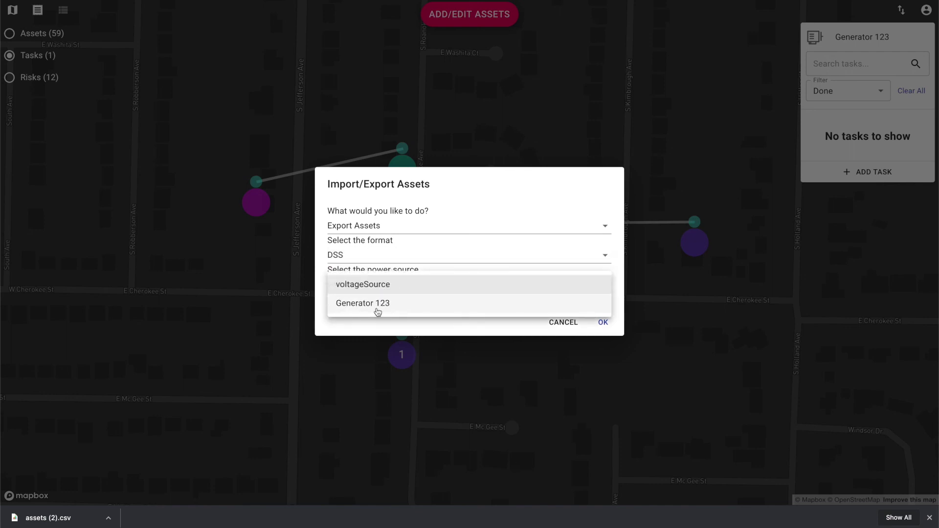
click(378, 309)
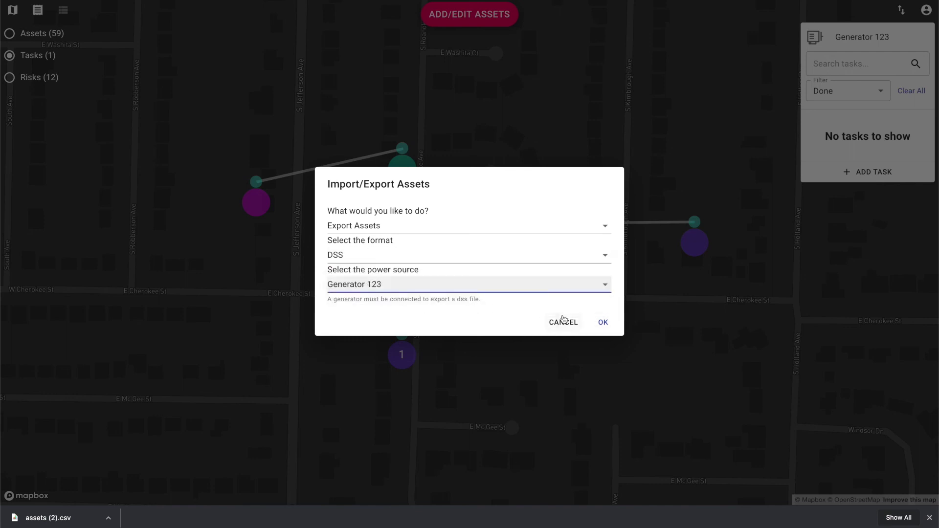
click(600, 323)
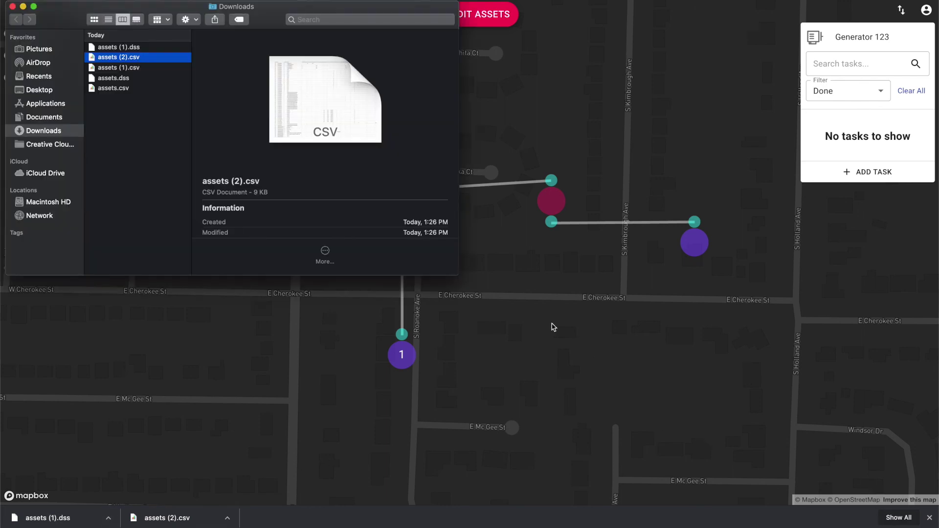
- Open assets (1).dss from Downloads in Atom using Open With > Other
click(150, 48)
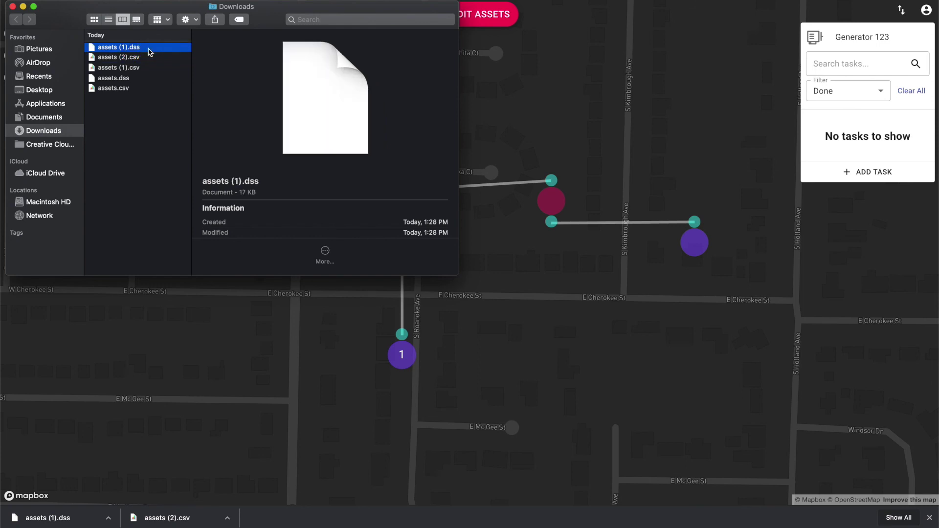
right_click(150, 48)
mouse_move(167, 64)
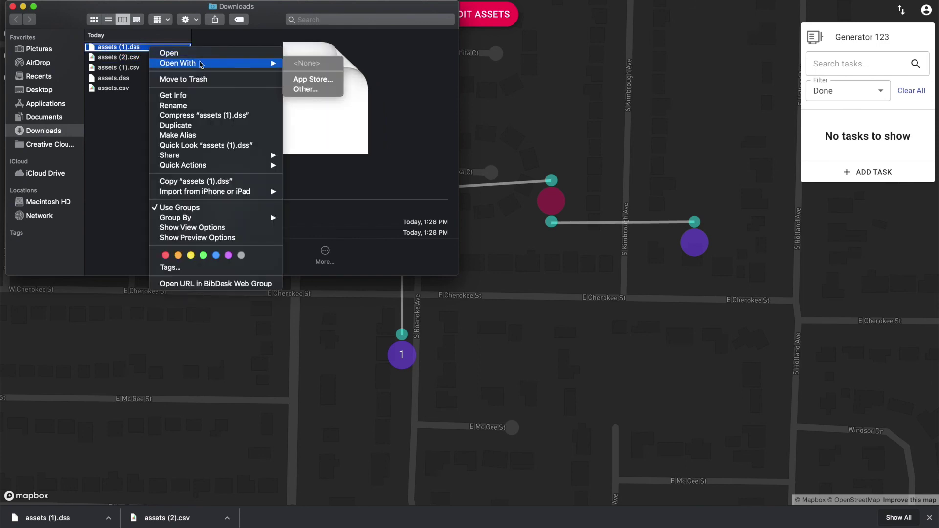
click(306, 89)
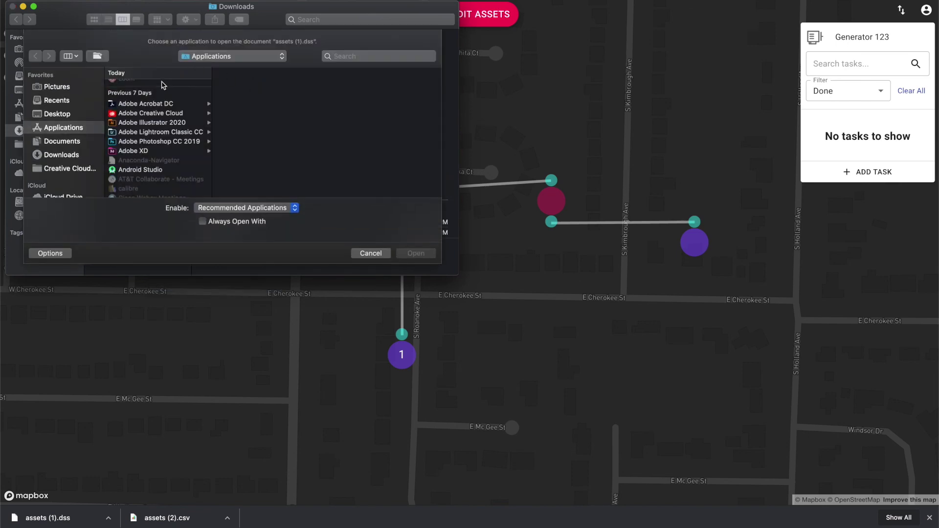
click(163, 88)
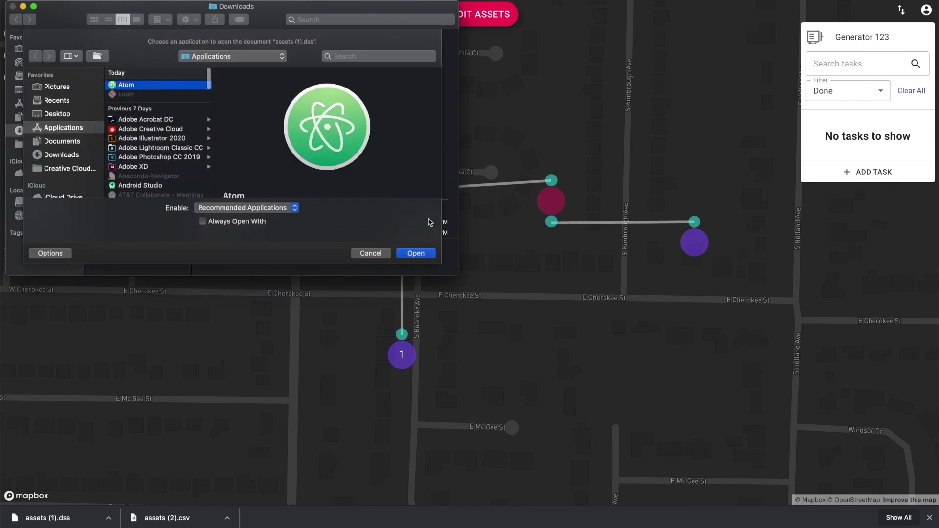
click(415, 253)
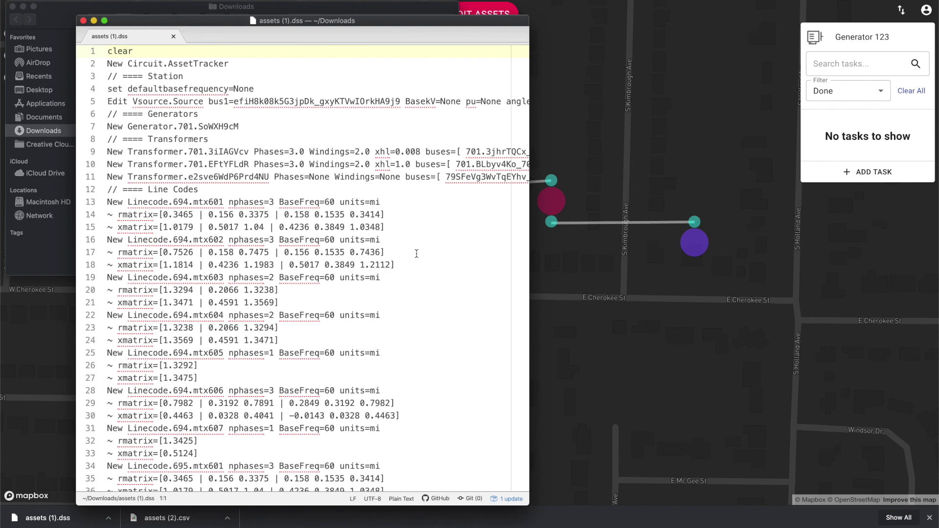